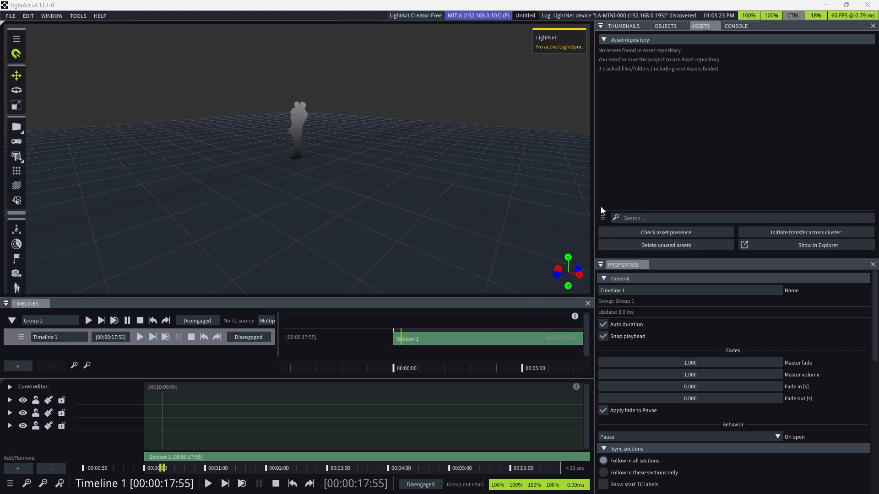
Widen the viewport area, enlarge the Timelines window upward and slightly widen its timeline list column
left_click_drag(597, 200, 655, 199)
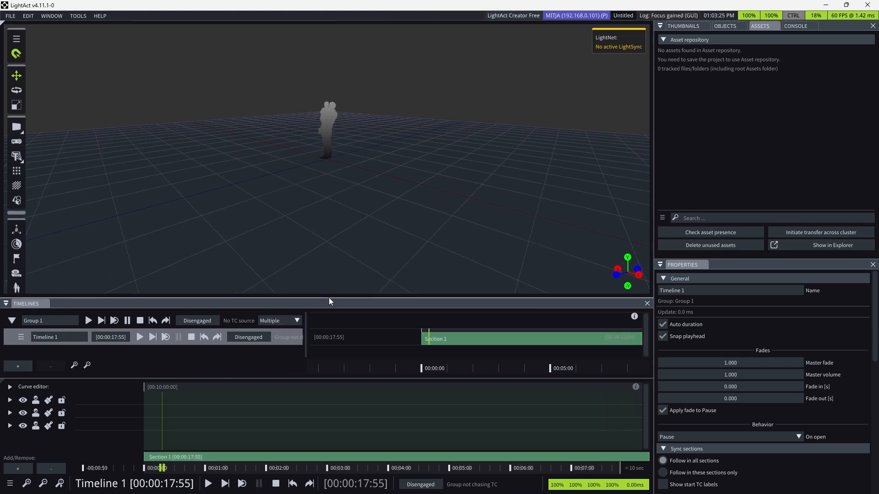
left_click_drag(328, 298, 320, 215)
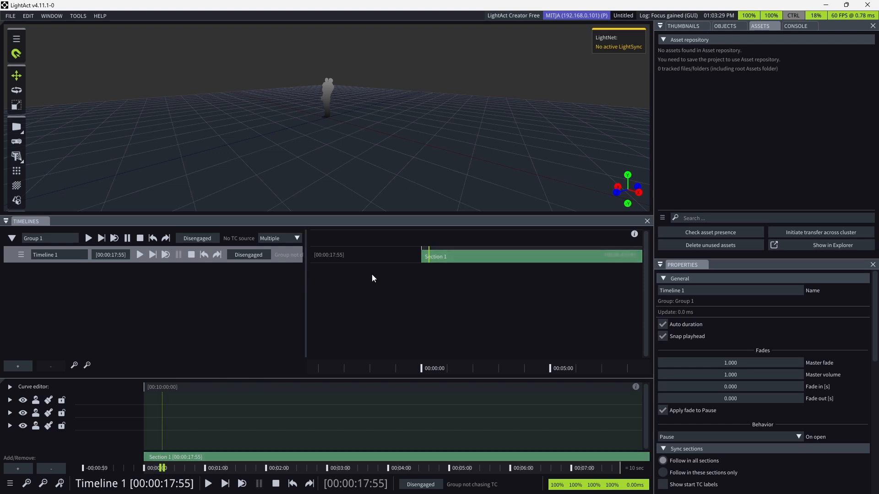
left_click_drag(306, 294, 314, 292)
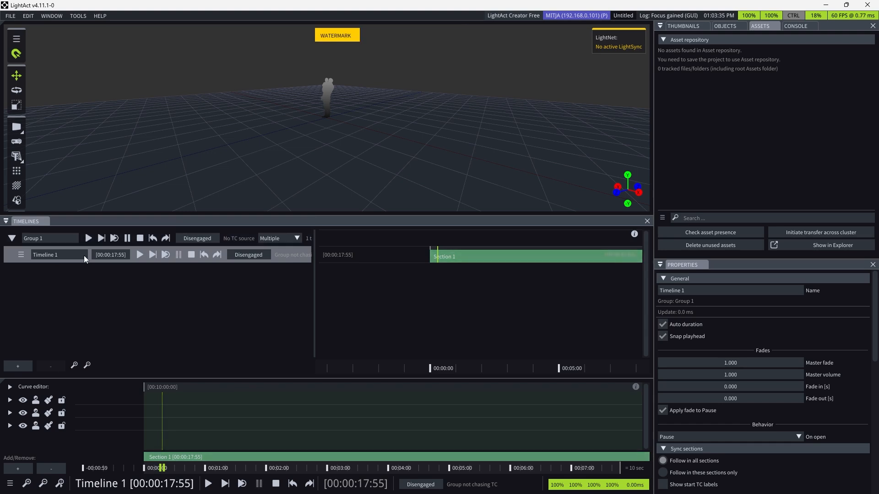
Add two more timelines to Group 1 and create a second timeline group containing two timelines
left_click(13, 239)
left_click(13, 239)
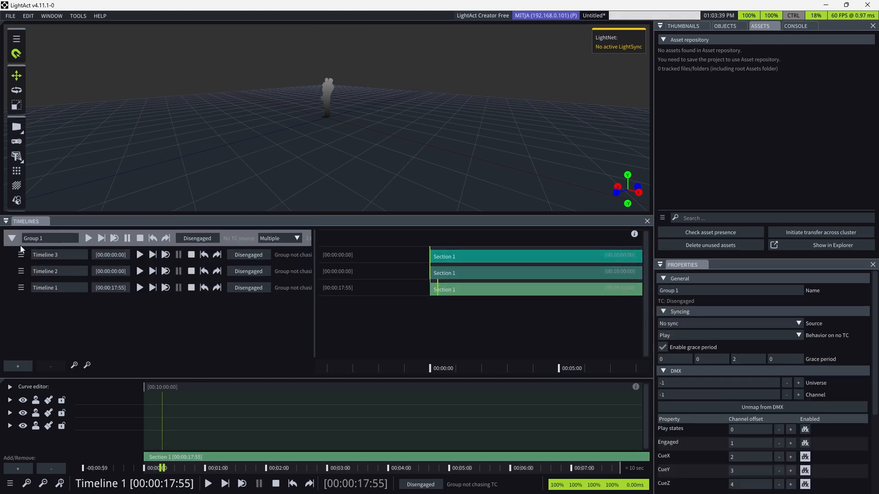
left_click(17, 365)
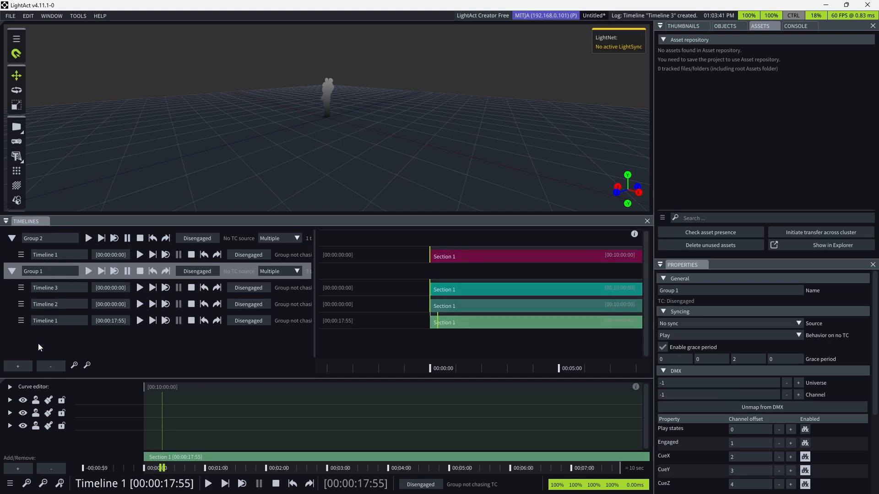
left_click(13, 239)
left_click(26, 246)
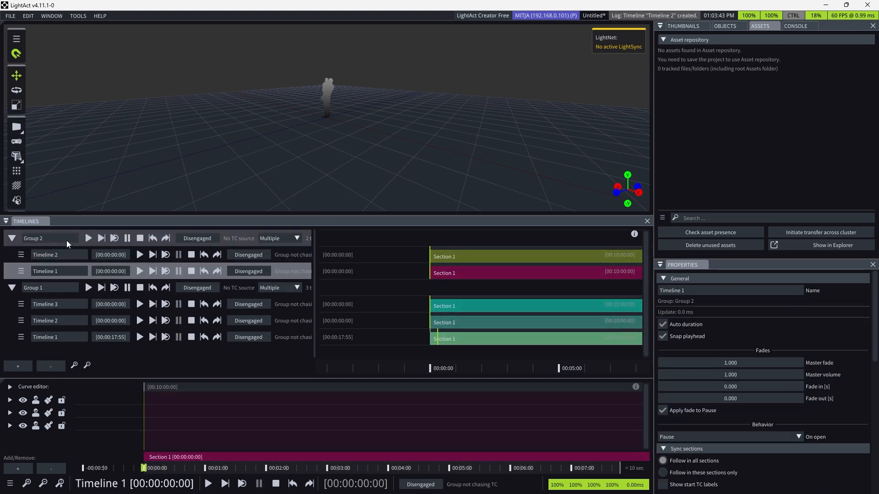
Examine the timecode sync source options in Group 2's properties without choosing one
left_click(238, 235)
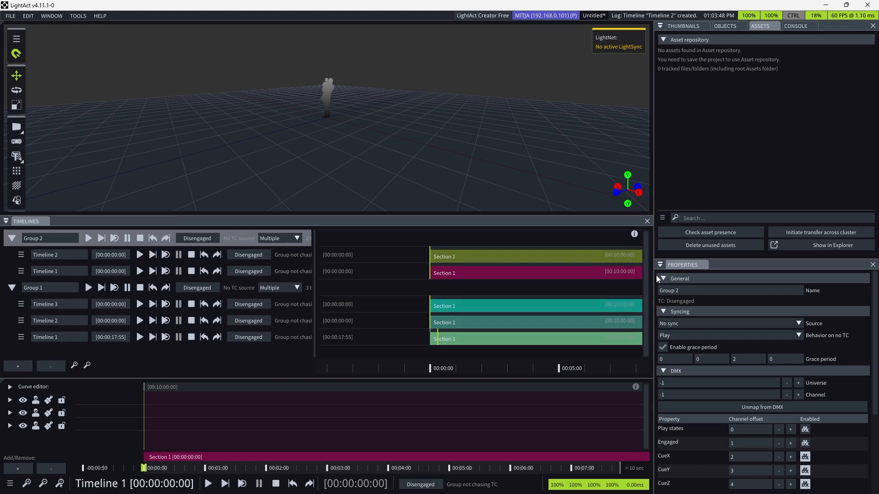
left_click(709, 322)
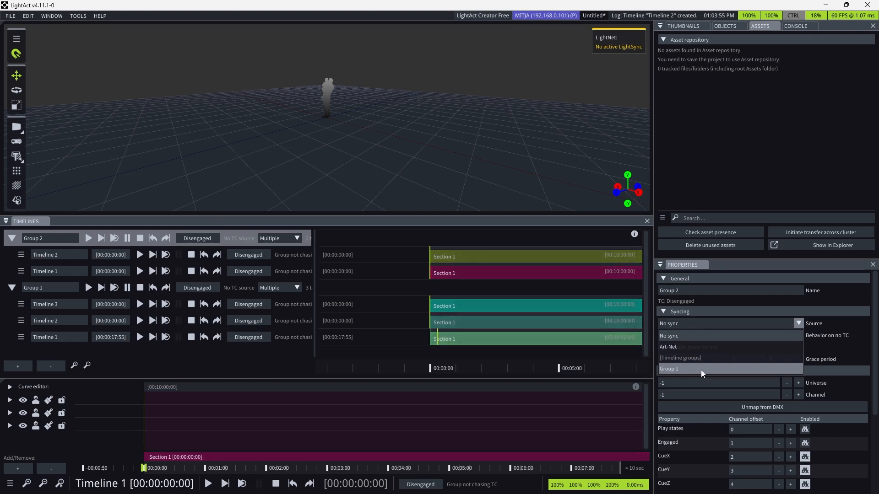
left_click(498, 169)
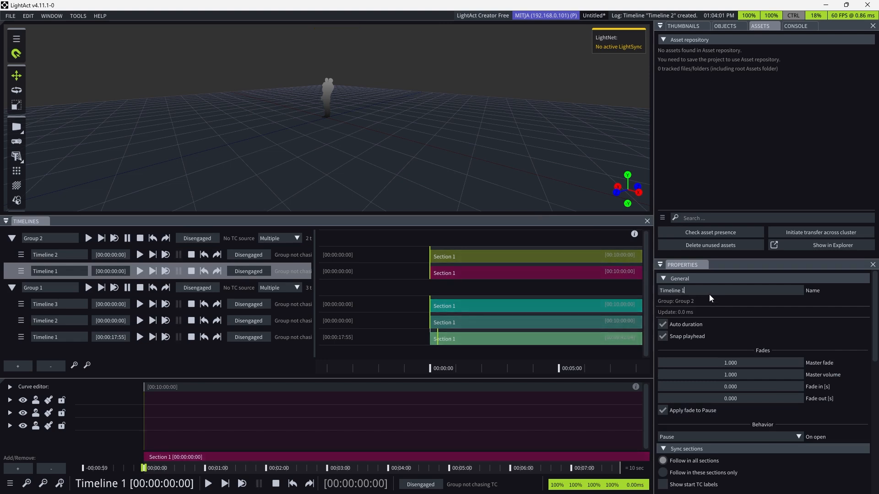
left_click(242, 242)
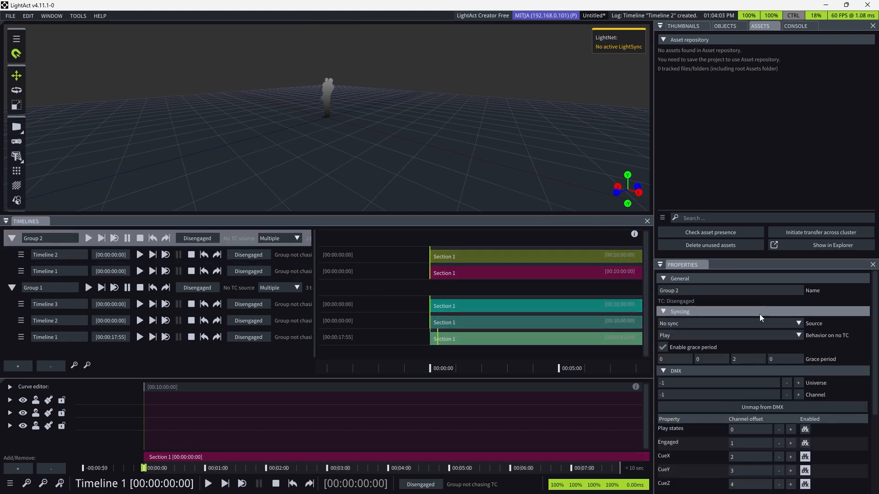
left_click(735, 325)
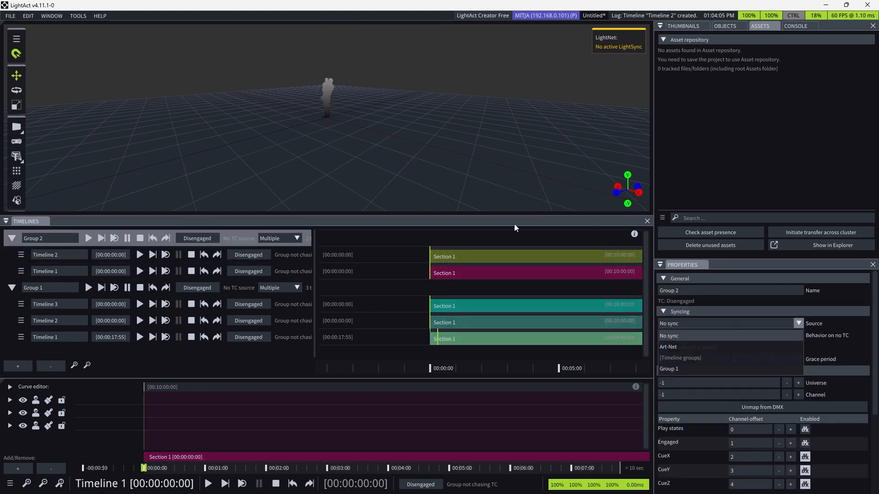
left_click(261, 222)
left_click(208, 239)
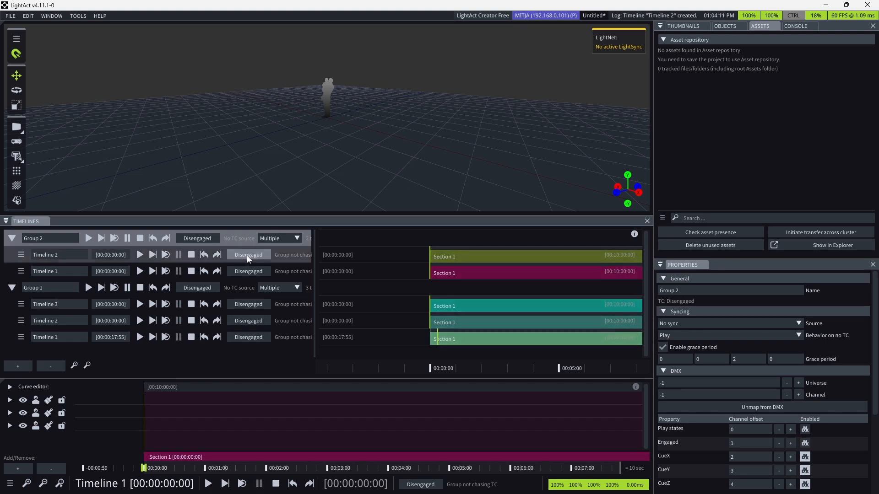
Widen the timeline list column to reveal all its controls and split Timeline 2 of Group 2 into five sections
left_click_drag(315, 257, 395, 258)
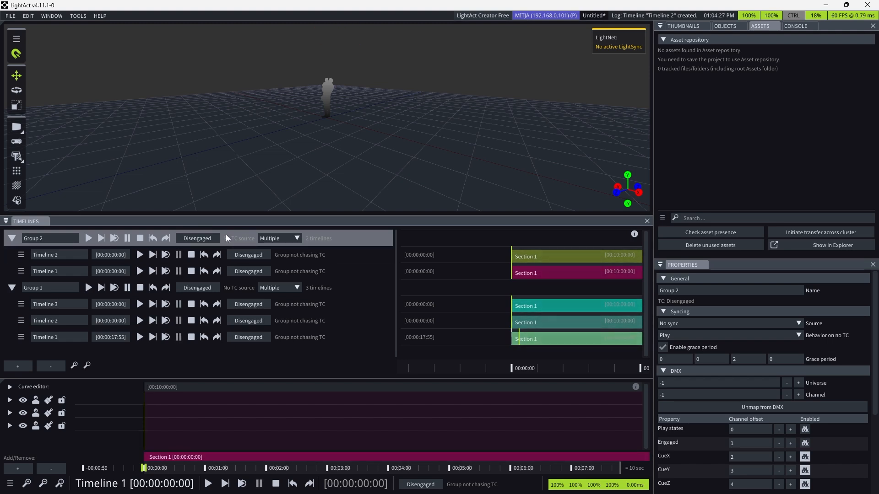
left_click(284, 254)
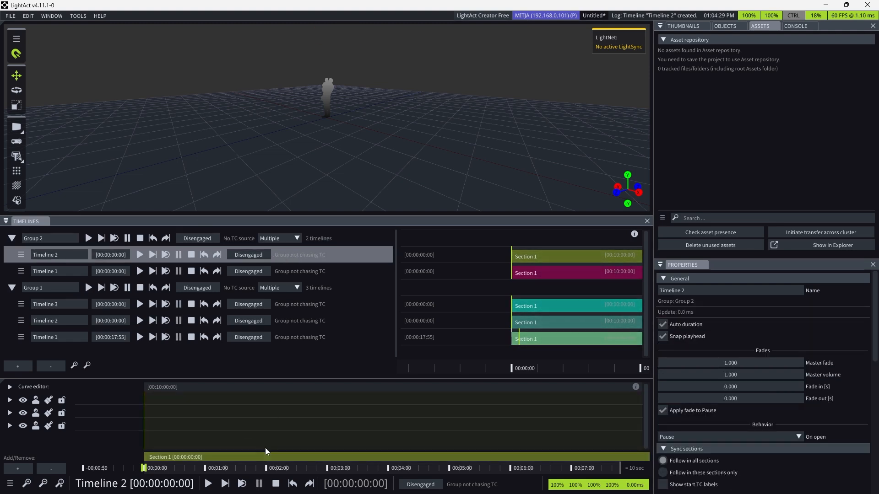
double_click(293, 458)
double_click(375, 457)
double_click(458, 457)
double_click(508, 458)
left_click(552, 433)
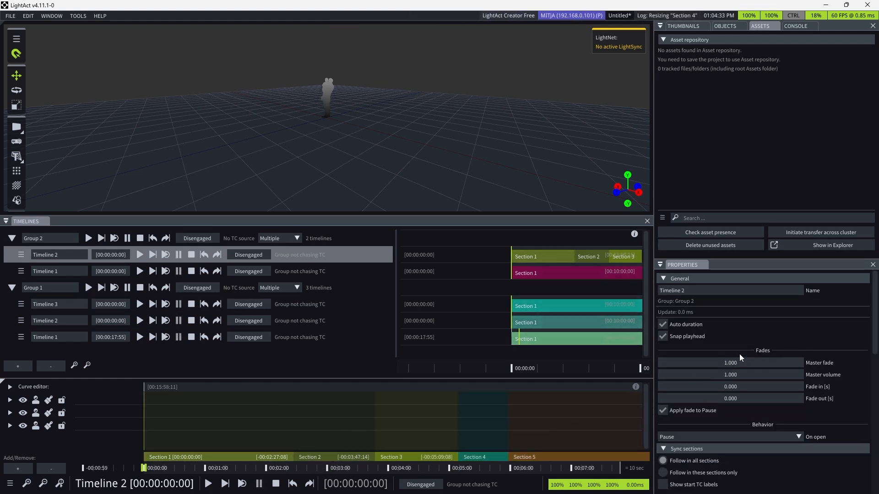
scroll(747, 407, "down", 4)
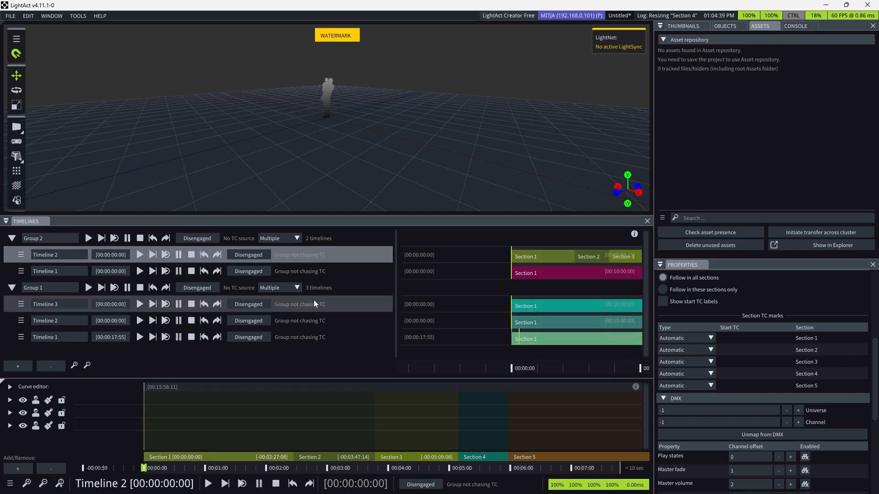
Set Group 2's timeline playback mode to Only one
left_click(290, 238)
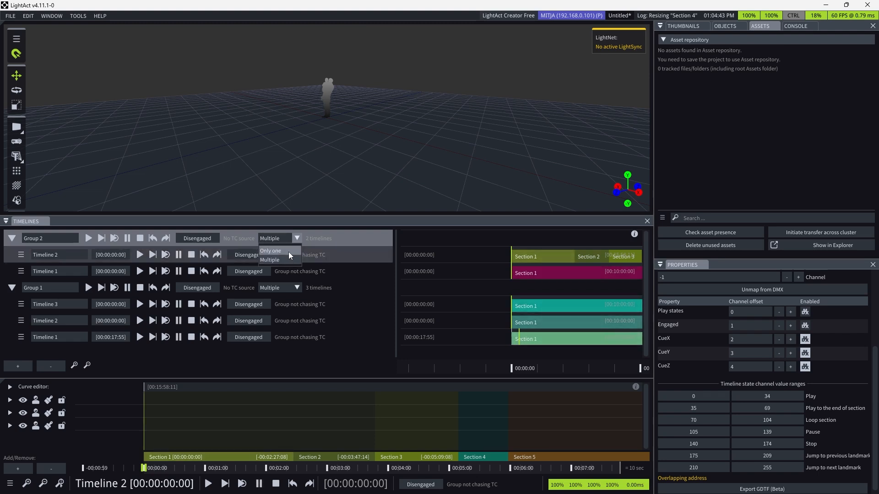
left_click(289, 251)
left_click(290, 238)
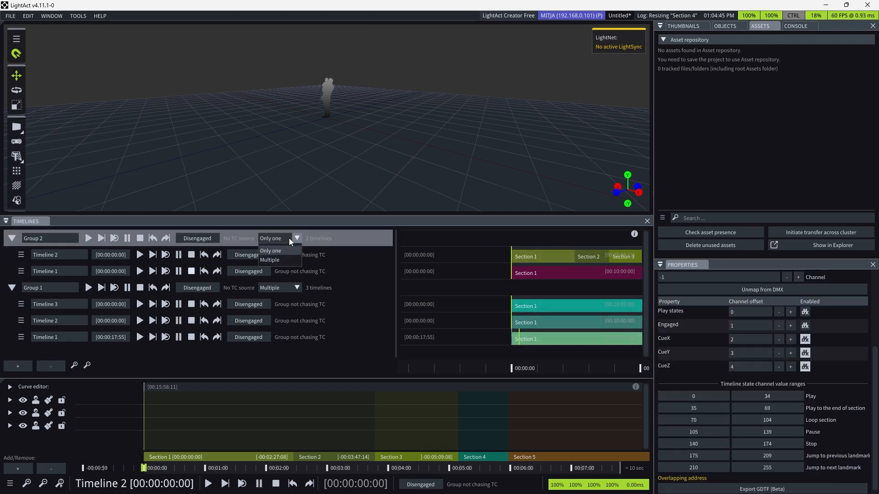
left_click(289, 251)
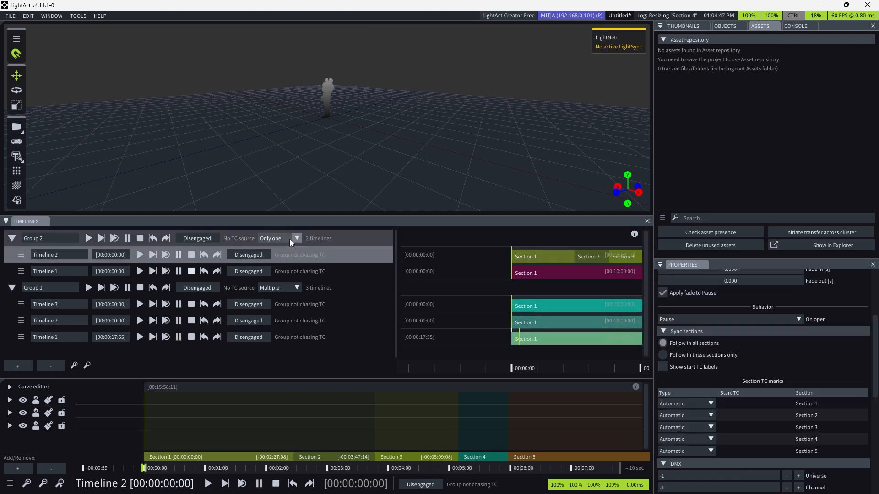
left_click(289, 239)
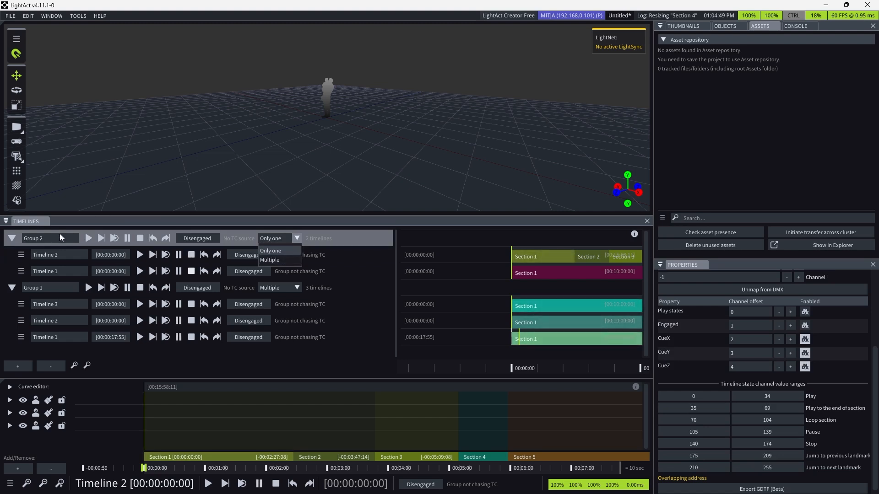
Set Group 2's playback mode to Multiple and play its Timeline 2 and Timeline 1 together
left_click(285, 260)
left_click(140, 255)
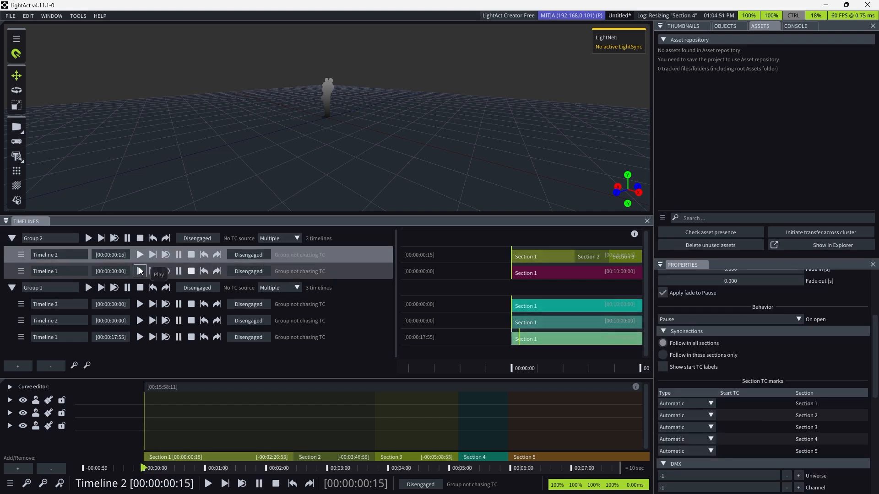
left_click(140, 271)
Switch Group 2 to Only one to test playing a single timeline, and return the mode to Multiple
left_click(285, 239)
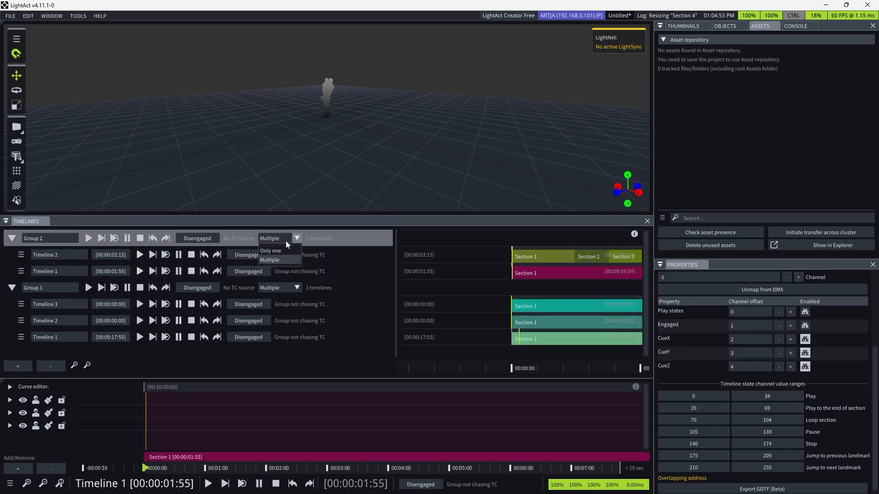
left_click(290, 251)
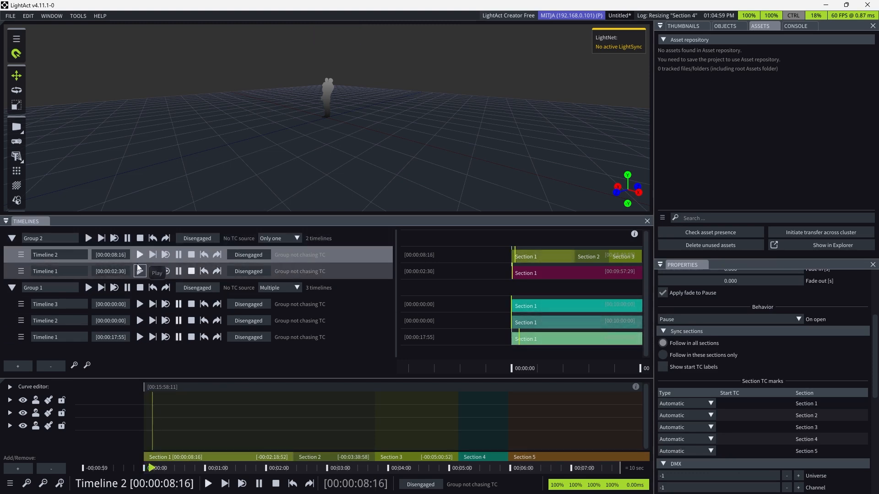
left_click(279, 238)
left_click(284, 252)
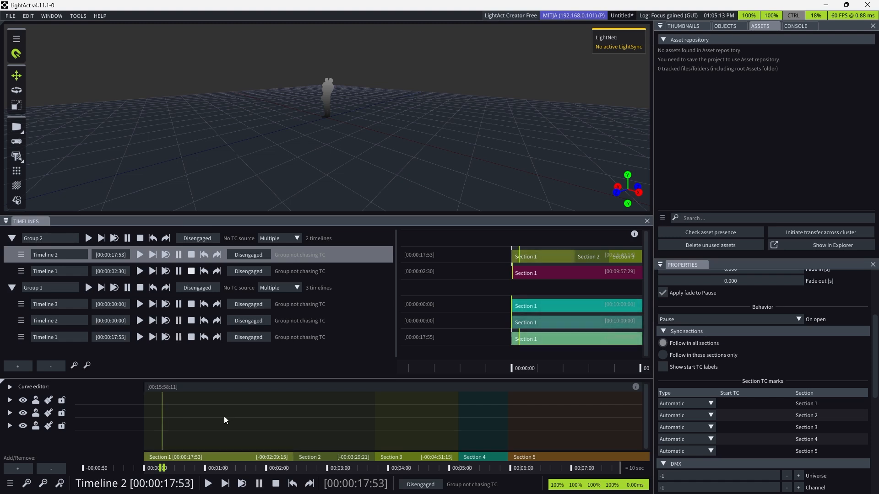
Show the track names in the timeline editor and hide them again
left_click(10, 483)
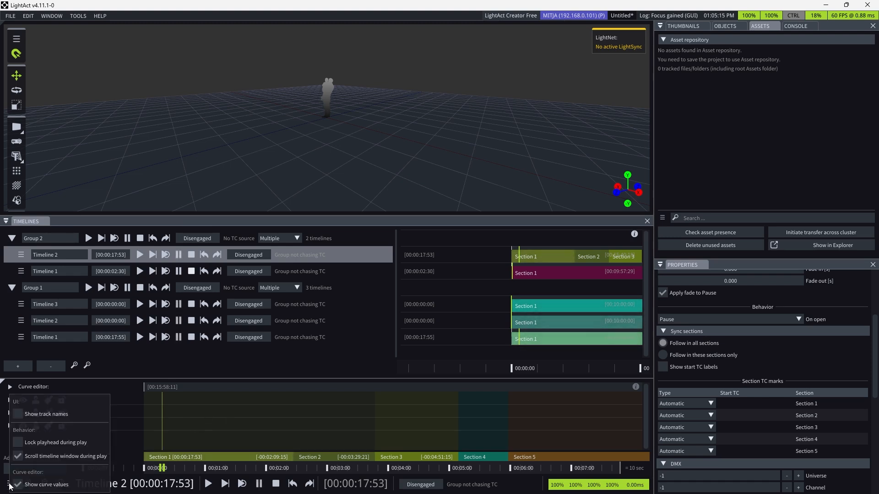
left_click(18, 414)
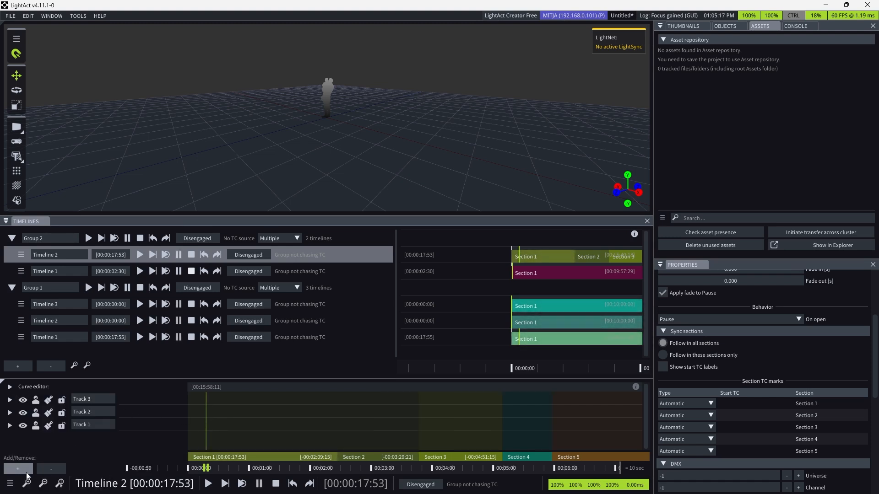
left_click(12, 484)
left_click(20, 415)
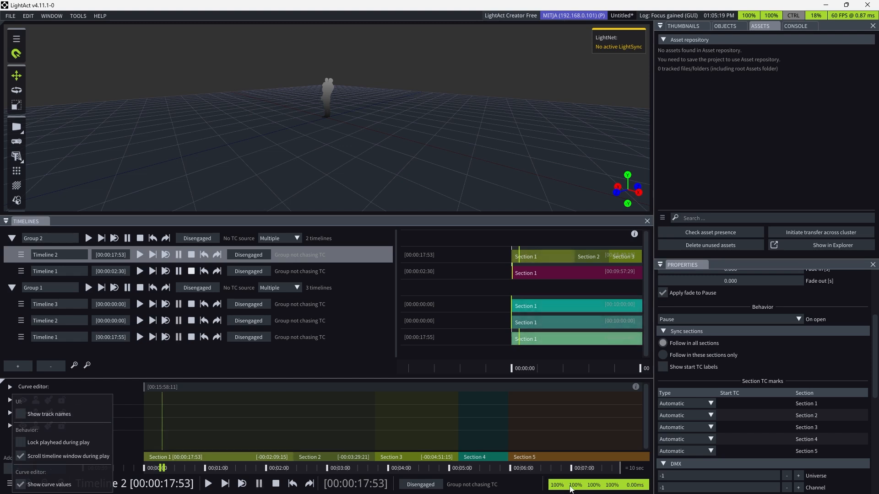
Move Timeline 2's playhead to 00:02:41:59 and select Section 2 to examine its master fade and master volume
left_click(308, 468)
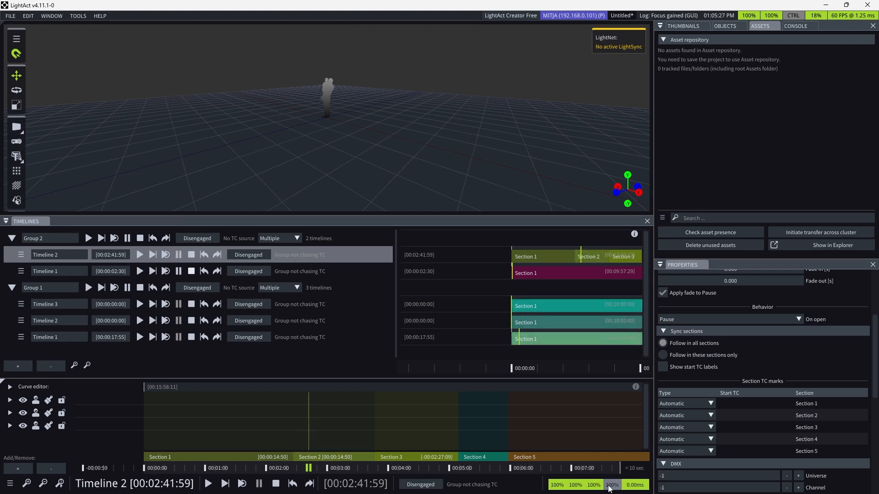
left_click(775, 16)
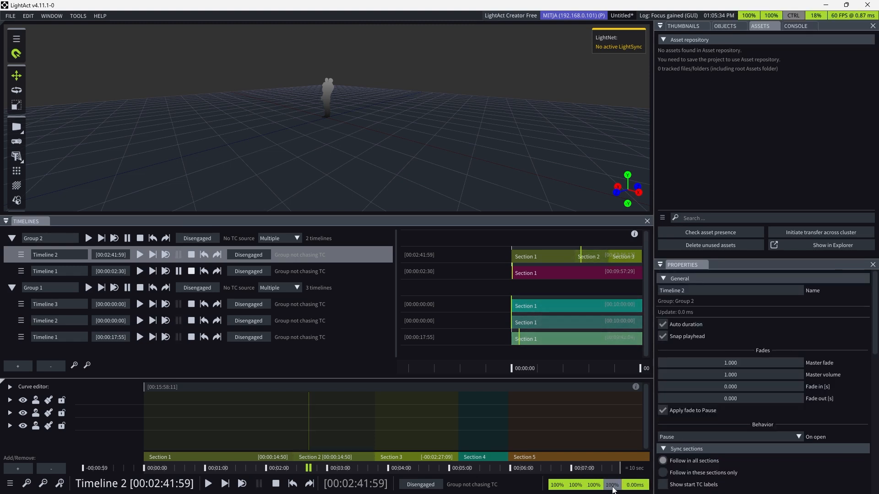
left_click_drag(752, 372, 804, 369)
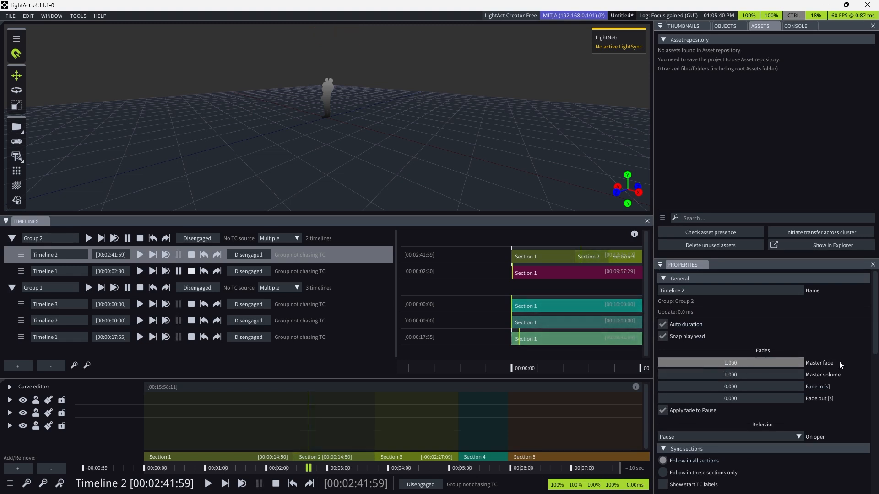
left_click(325, 459)
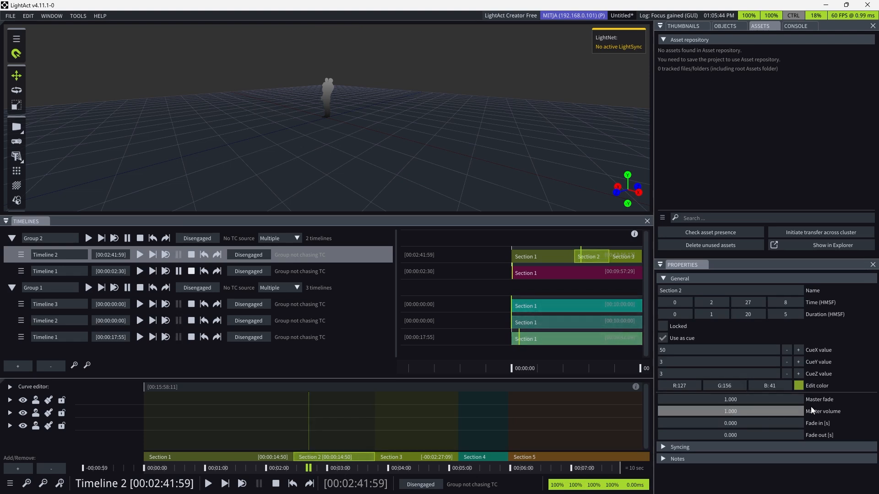
left_click_drag(719, 405, 789, 405)
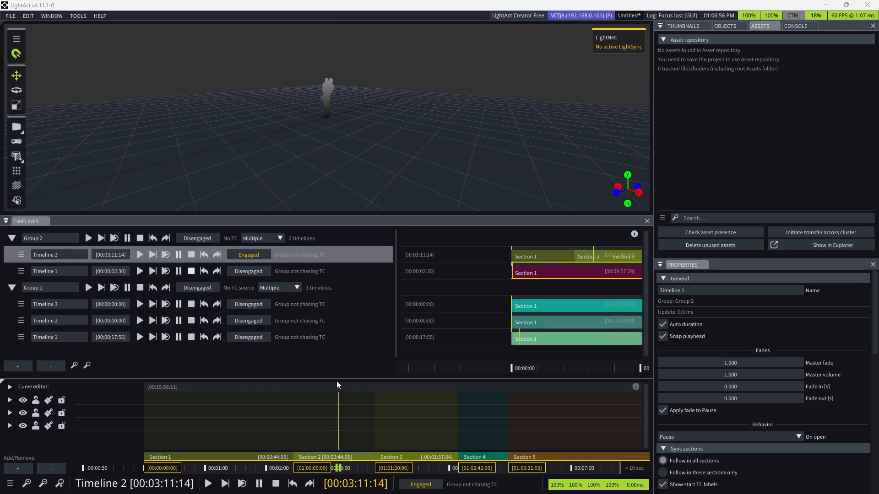
Move Timeline 2's playhead to 00:03:22:56 and turn off the start TC labels
mouse_move(339, 468)
left_mouse_down()
mouse_move(363, 468)
mouse_move(284, 468)
mouse_move(352, 469)
left_mouse_up()
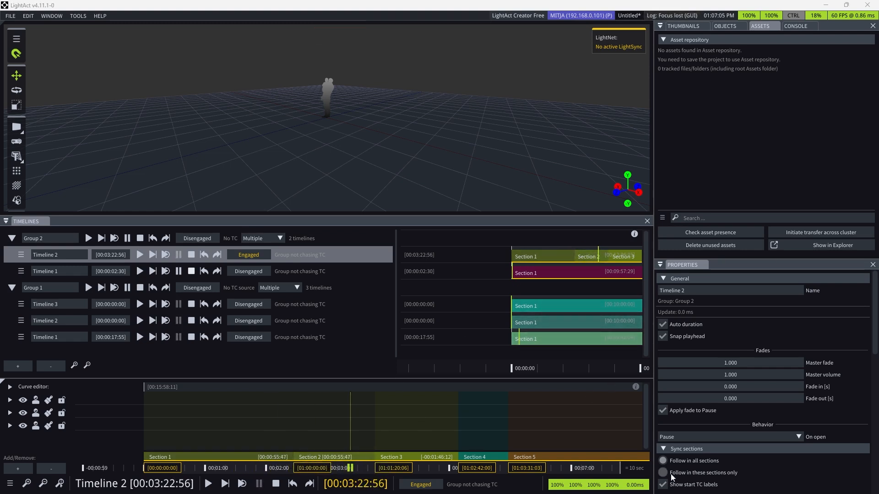
left_click(664, 486)
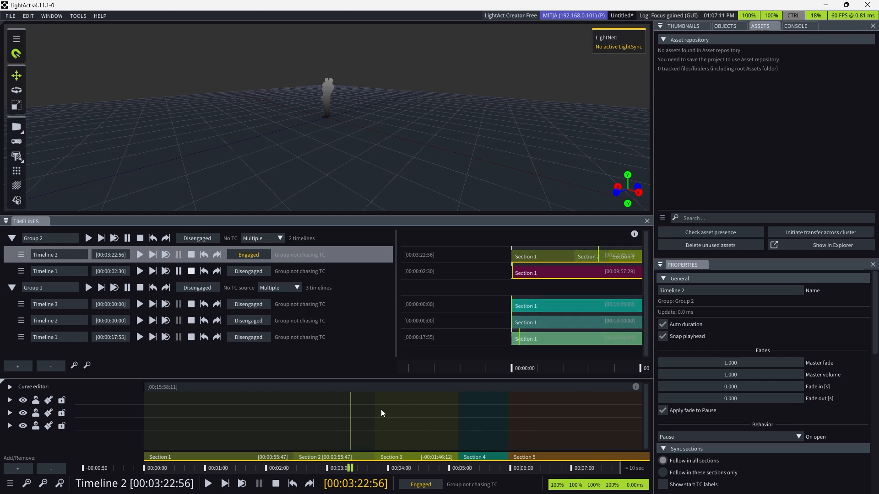
right_click(344, 411)
left_click(334, 405)
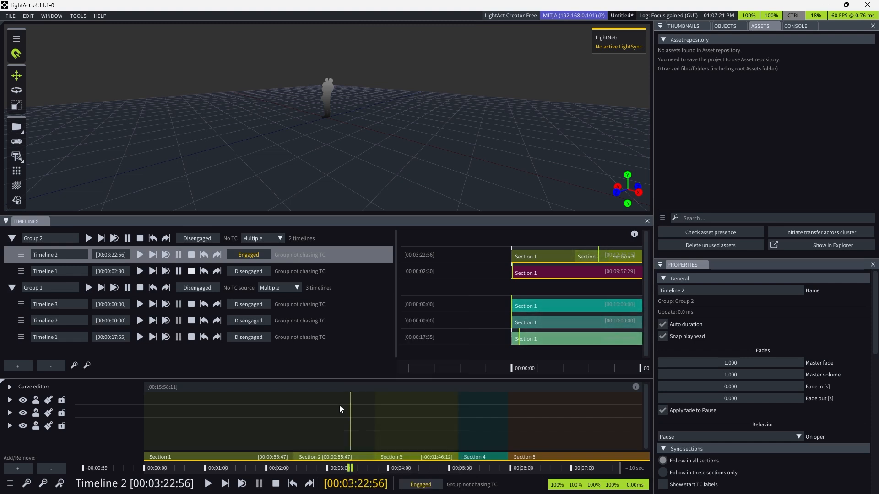
Add a Video layer at Timeline 2's playhead, and open and close its node layout
key("v")
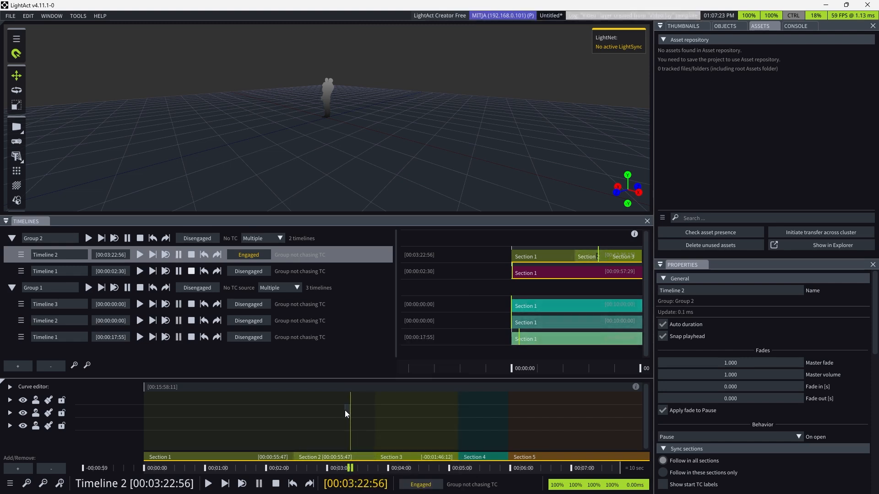
scroll(348, 414, "up", 8)
left_click_drag(348, 414, 383, 411)
double_click(383, 411)
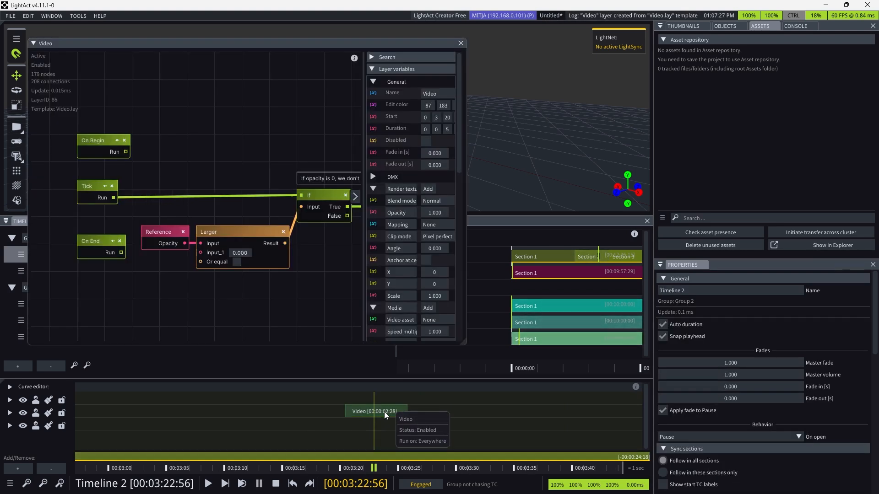
left_click(461, 43)
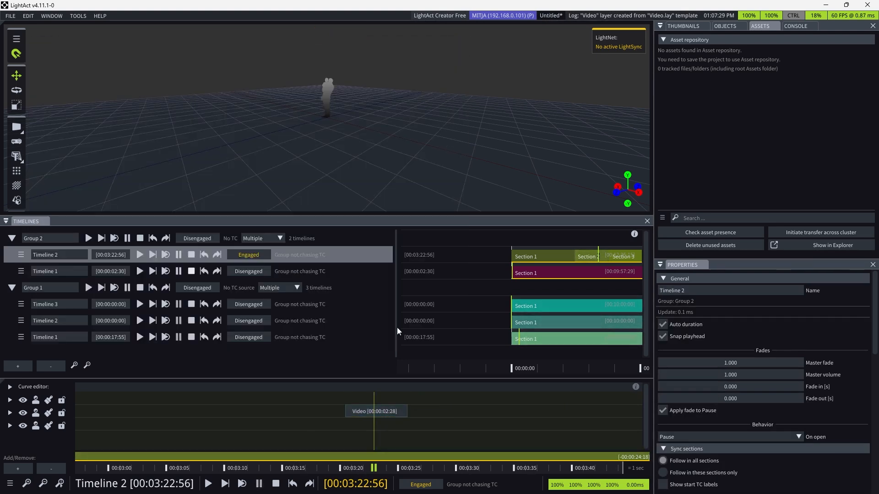
Enlarge the properties area for the Video layer and examine the X variable's DMX options
left_click(379, 410)
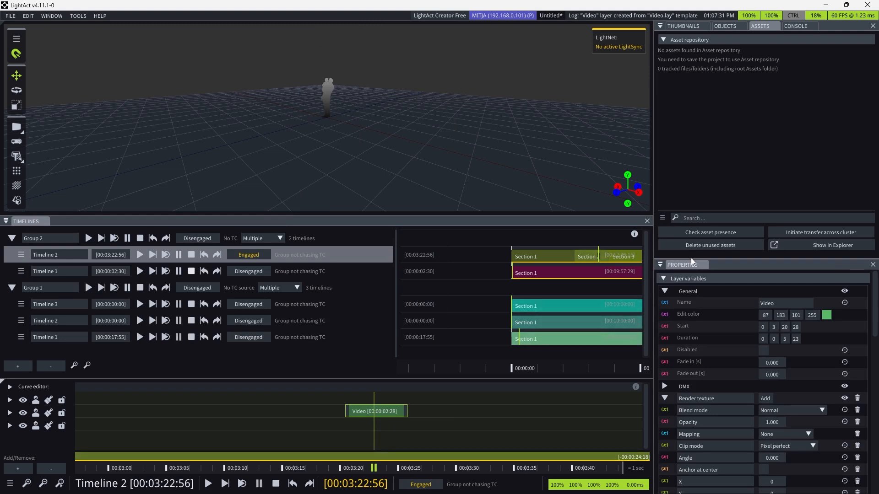
left_click_drag(691, 257, 687, 108)
left_click_drag(653, 149, 499, 168)
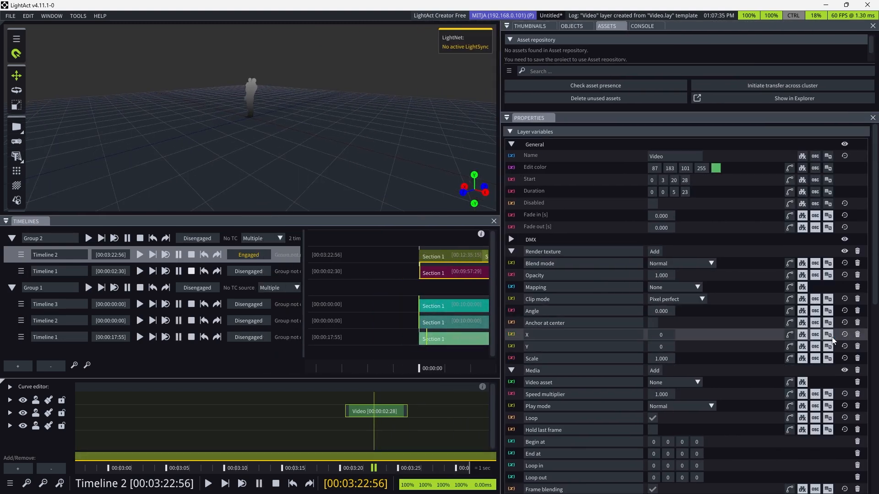
left_click(513, 337)
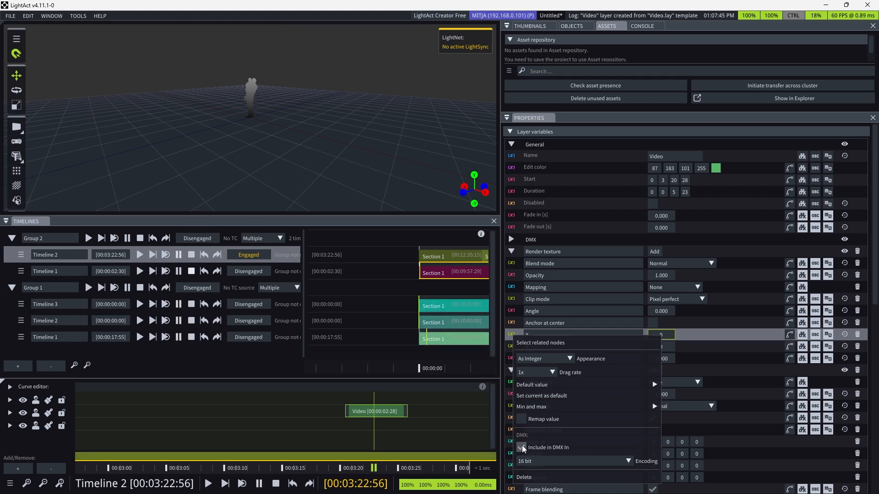
left_click(448, 407)
Show the DMX In window and patch the Video layer to channel 1 of universe 1
left_click(78, 16)
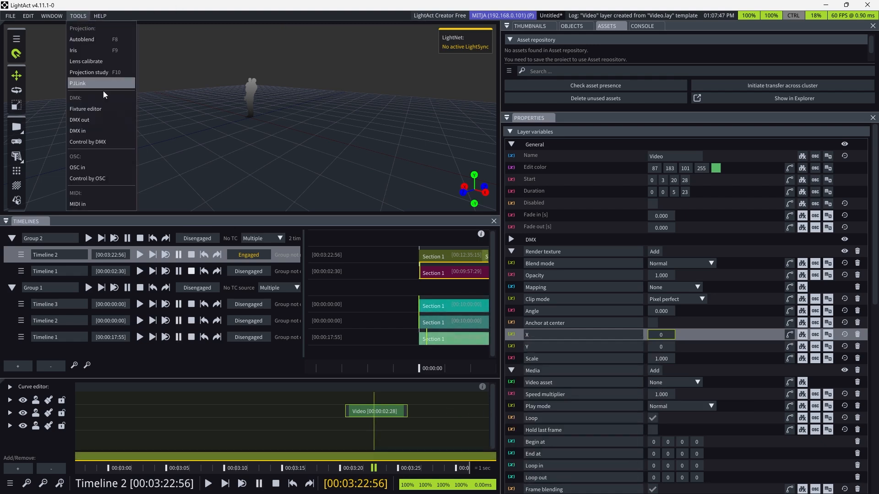
left_click(99, 132)
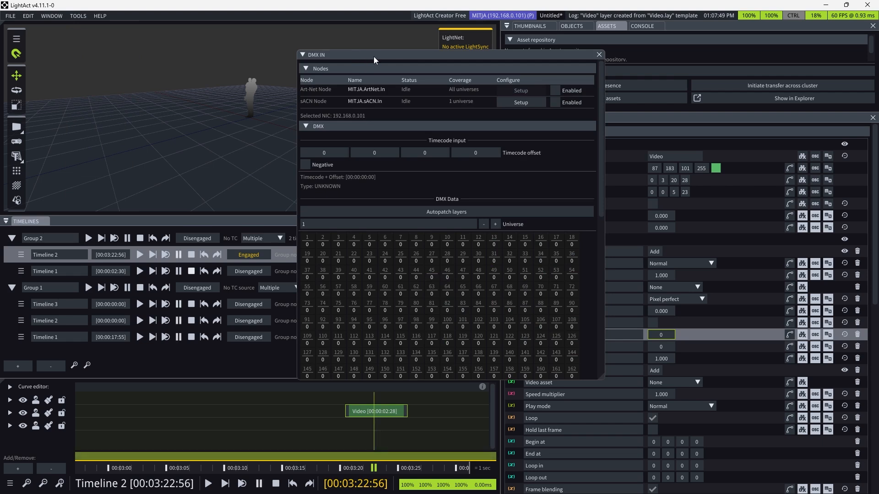
left_click_drag(373, 57, 242, 44)
left_click_drag(170, 228, 381, 413)
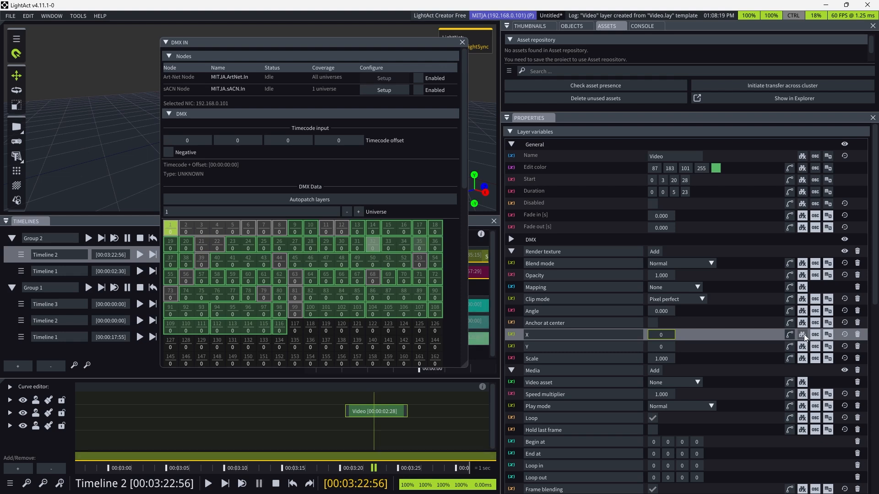
Examine the X variable's min and max range and DMX inclusion, and the Video layer's remaining properties
left_click(511, 335)
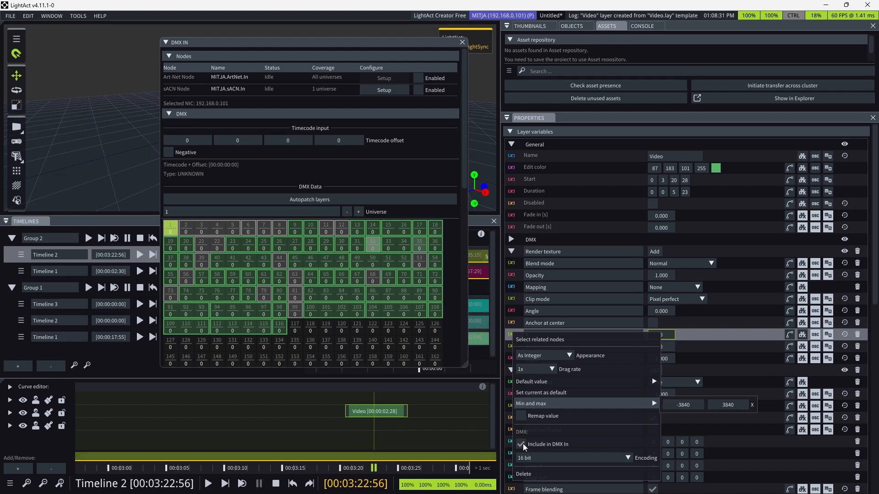
left_click(770, 333)
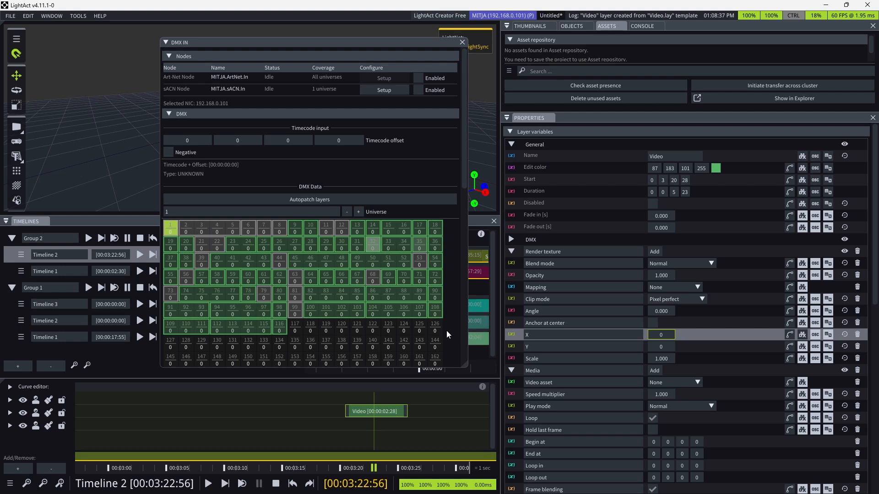
scroll(716, 296, "down", 10)
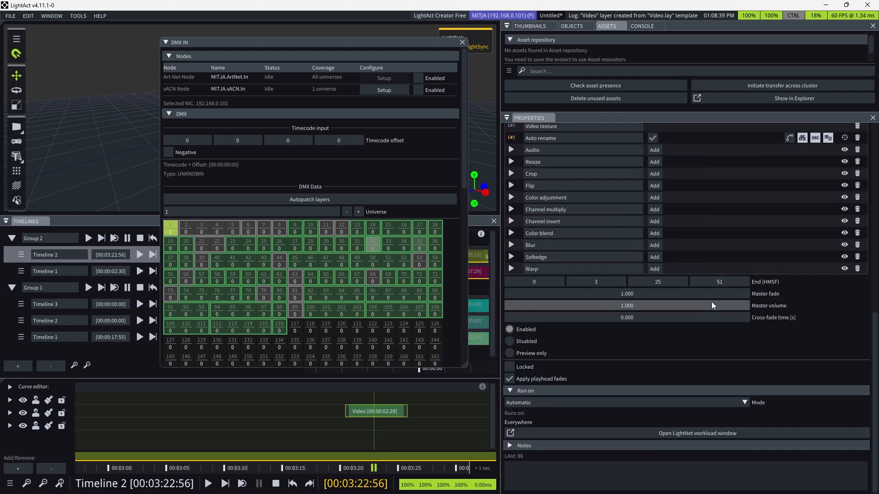
Export the Video layer's DMX personality as a GDTF file and close the layer window
left_click(430, 410)
double_click(386, 410)
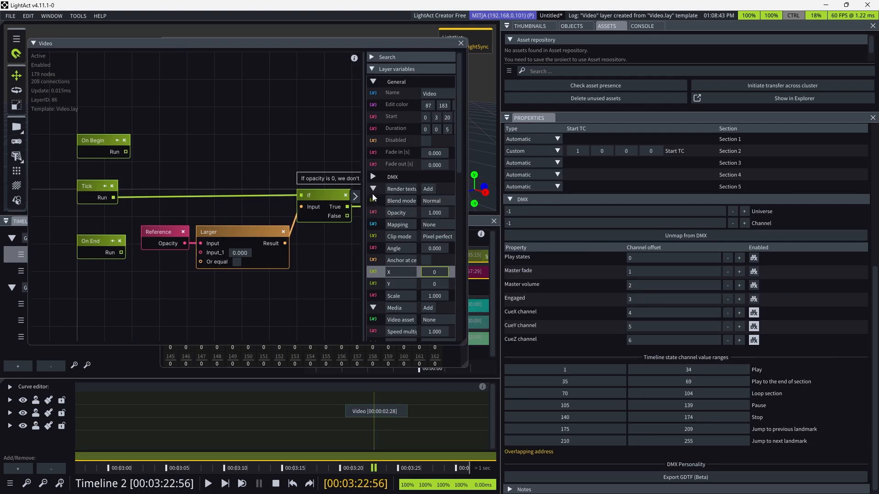
left_click_drag(364, 191, 256, 194)
scroll(421, 219, "down", 7)
scroll(420, 217, "down", 7)
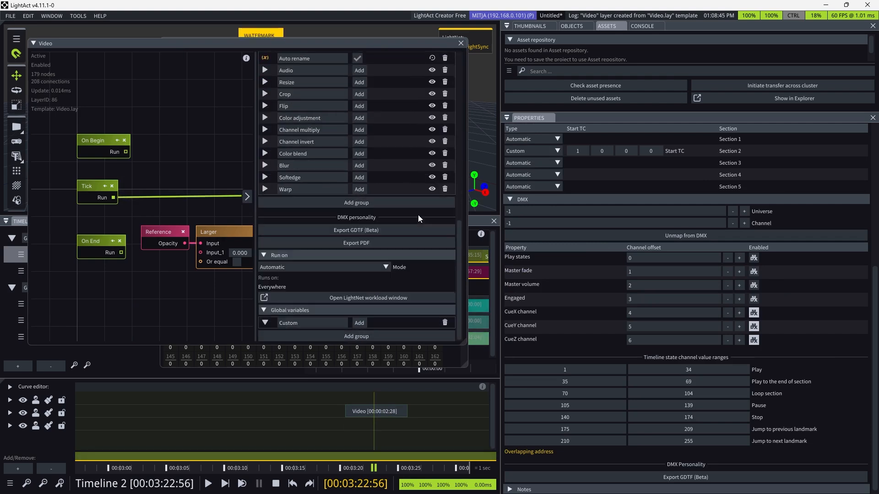
left_click(376, 232)
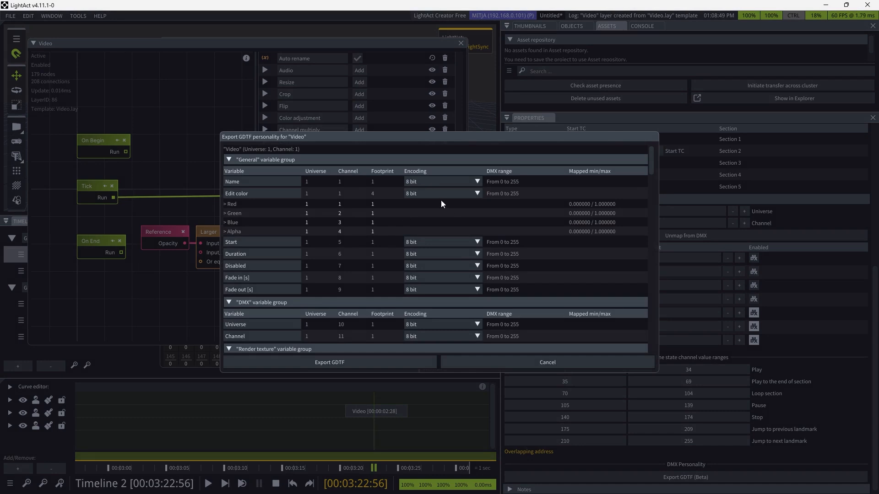
scroll(440, 199, "down", 10)
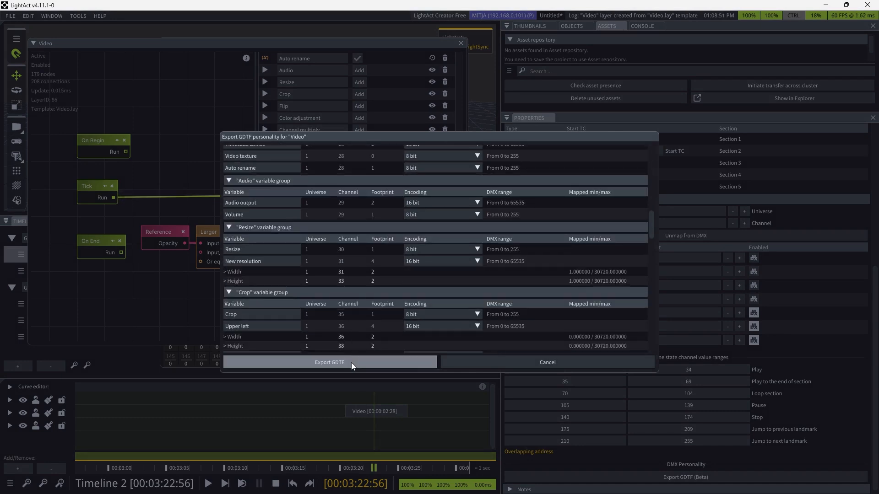
left_click(351, 362)
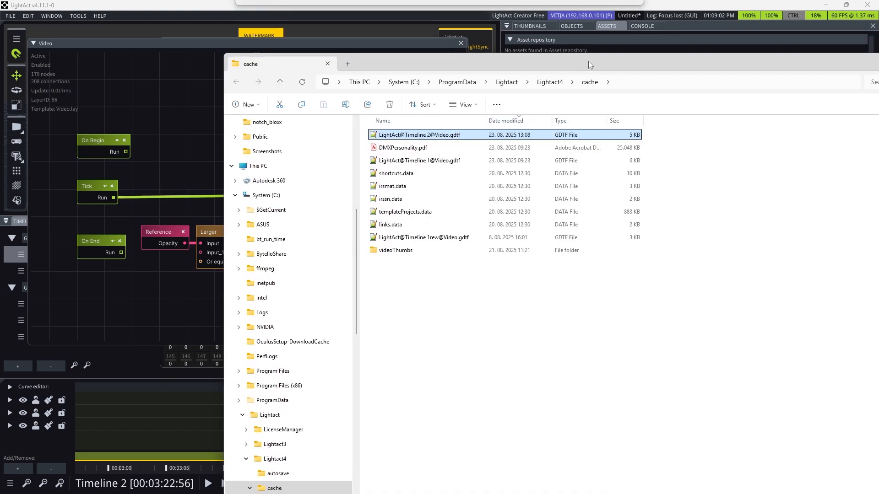
left_click_drag(476, 63, 878, 60)
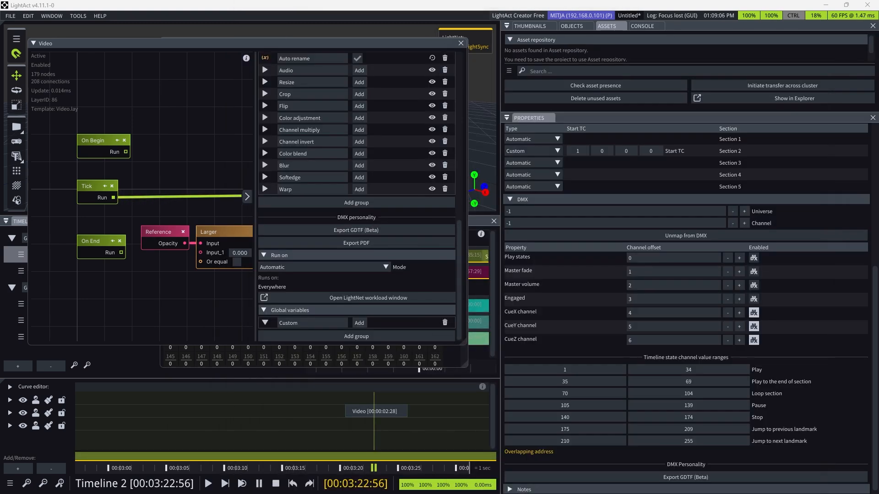
left_click(369, 273)
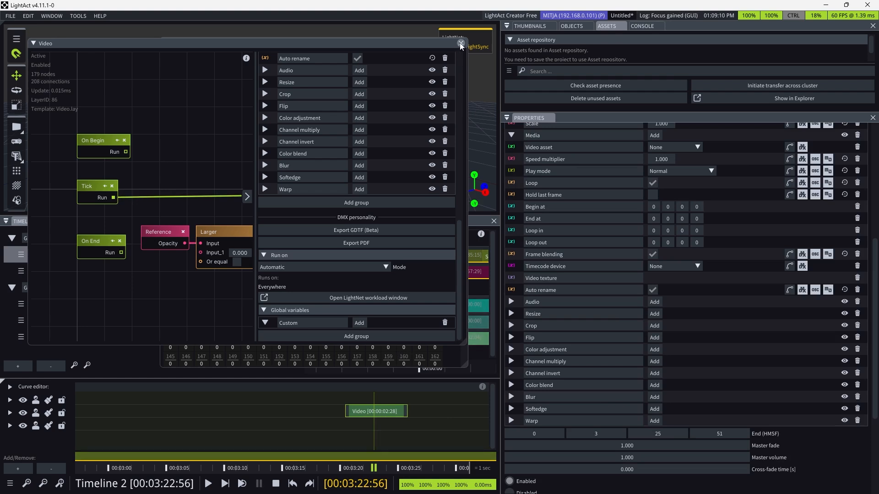
left_click(461, 43)
Select Section 3 on Timeline 2 to examine its CueX, CueY and CueZ values
scroll(376, 422, "down", 10)
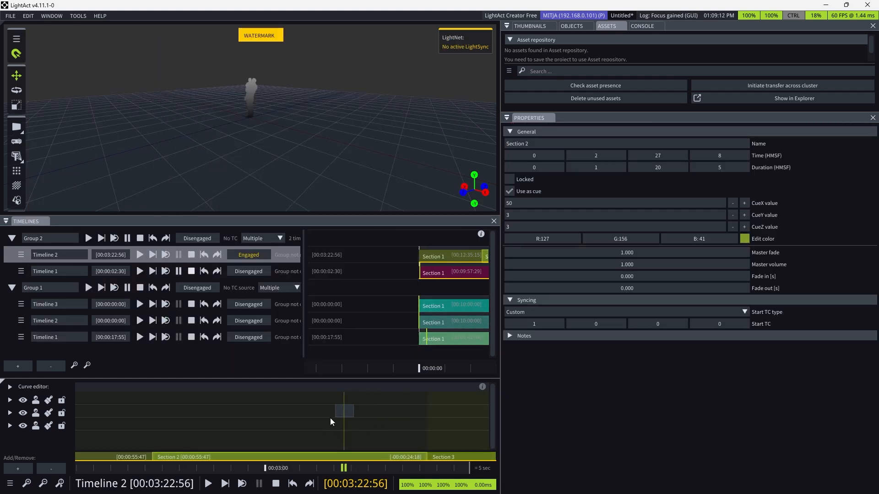
scroll(369, 444, "up", 4)
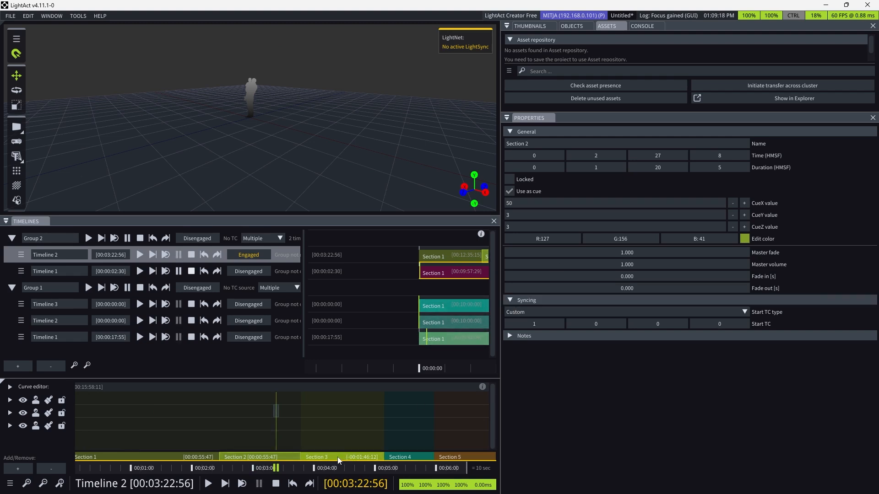
left_click(321, 457)
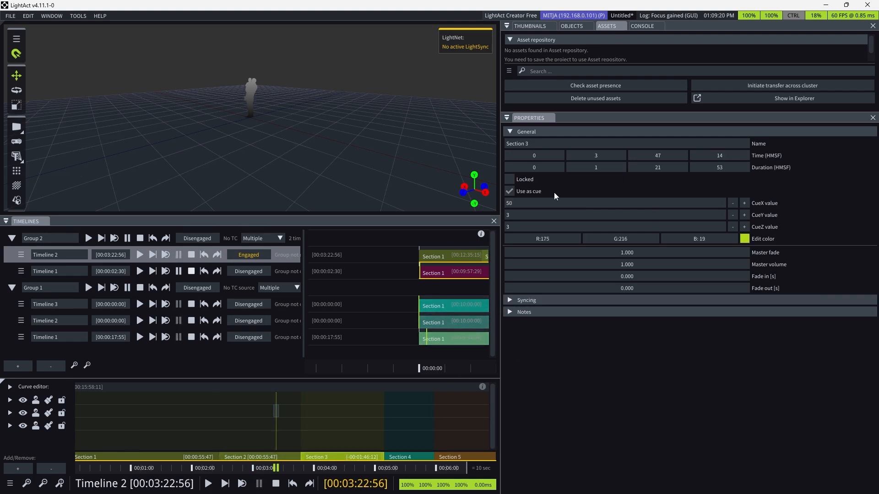
Patch Timeline 2 to channel 122 of universe 1 in the DMX In window
left_click(357, 438)
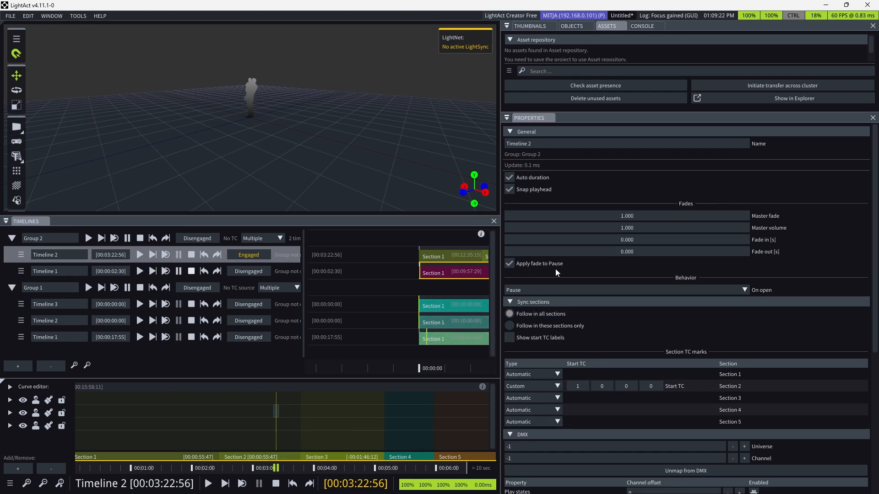
left_click(79, 16)
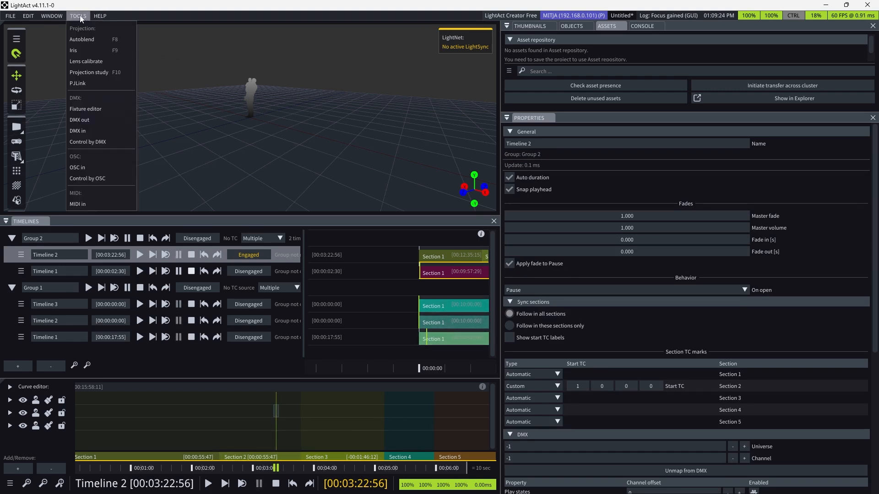
left_click(822, 314)
scroll(822, 316, "down", 5)
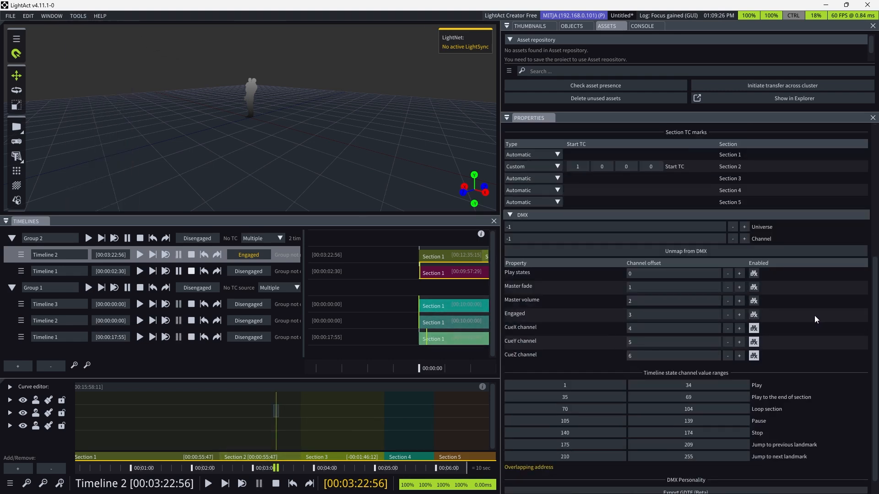
scroll(814, 315, "down", 2)
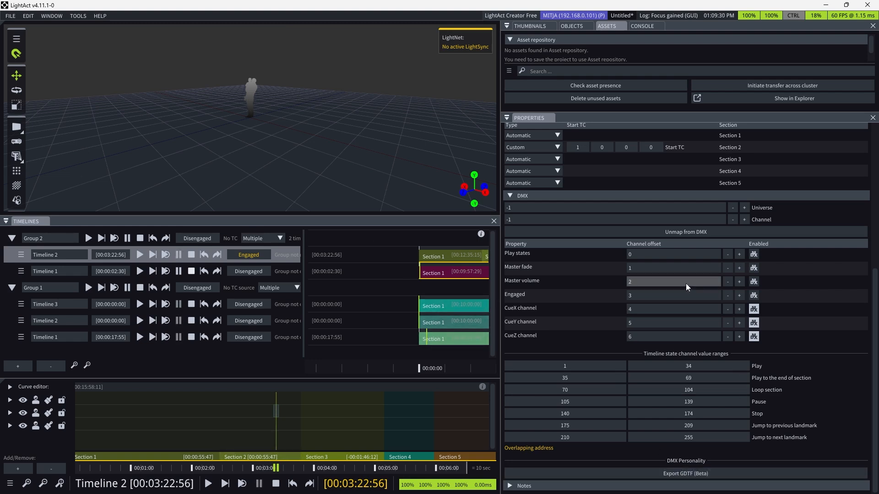
left_click(82, 16)
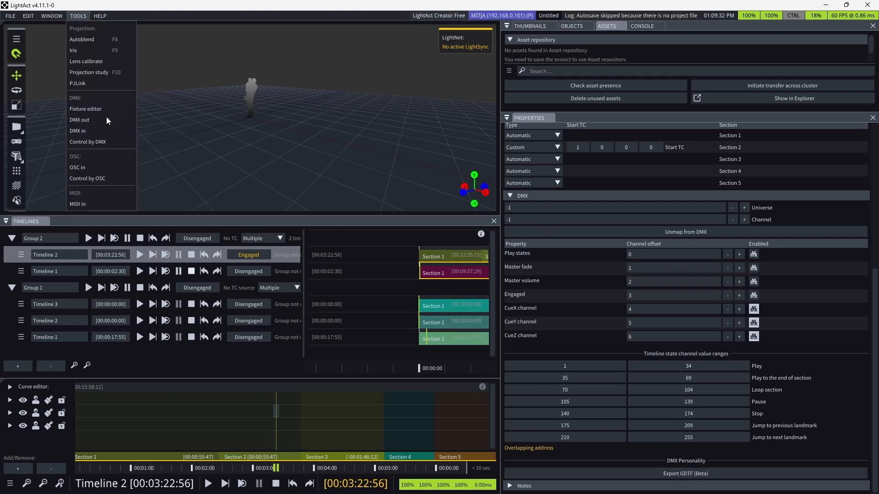
left_click(103, 126)
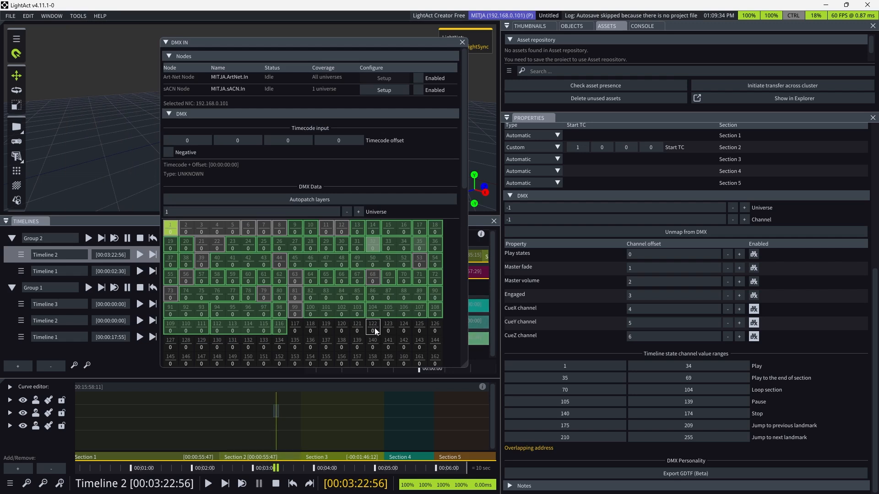
left_click_drag(372, 327, 23, 255)
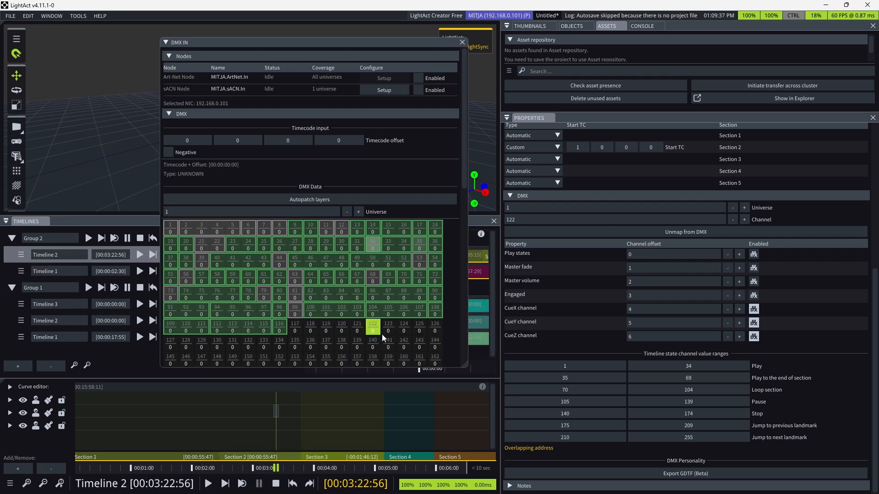
Enable DMX control of Timeline 2's master fade, master volume and engaged state
left_click(754, 268)
left_click(754, 282)
left_click(756, 295)
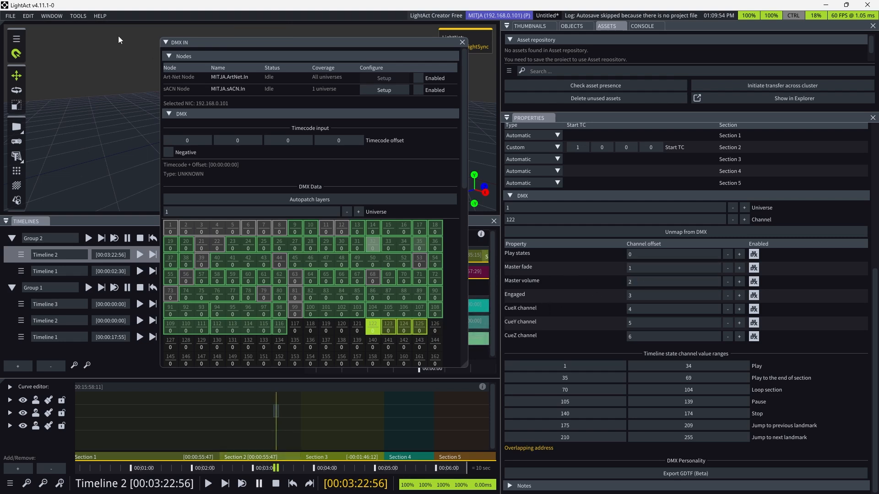
Enable master control and output fades in Control by DMX, and toggle global variable control on and off
left_click(82, 16)
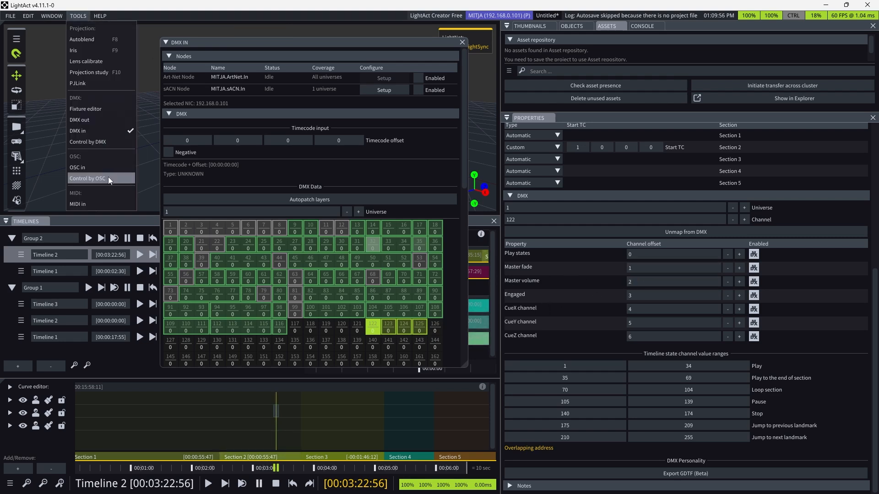
left_click(87, 142)
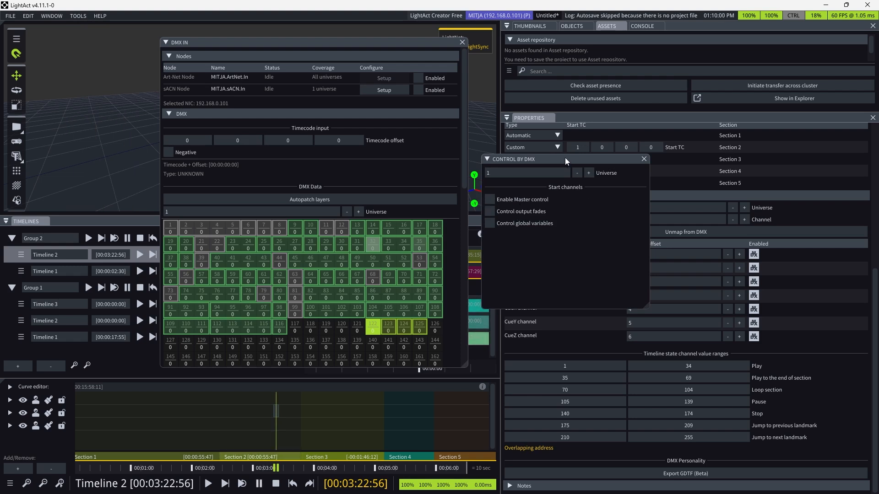
left_click(519, 201)
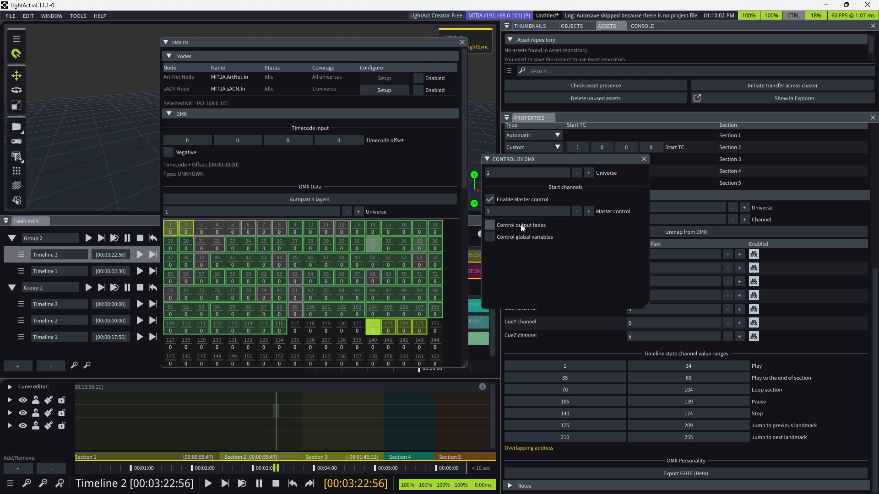
left_click(525, 225)
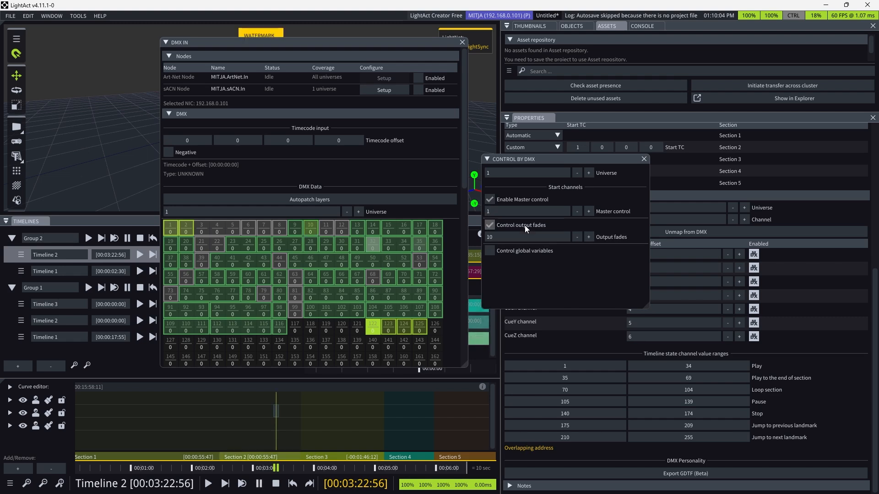
left_click(536, 251)
left_click(536, 250)
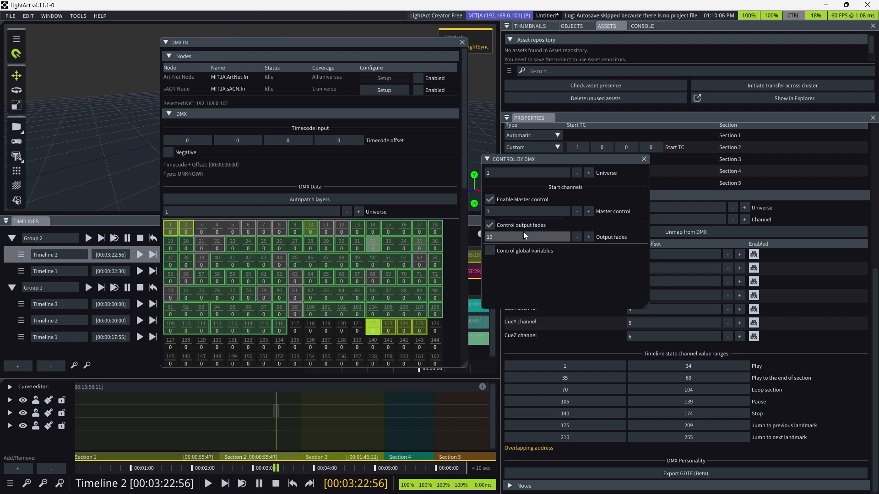
Disable output fade control and master control in Control by DMX, and close its window
left_click(523, 226)
left_click(523, 202)
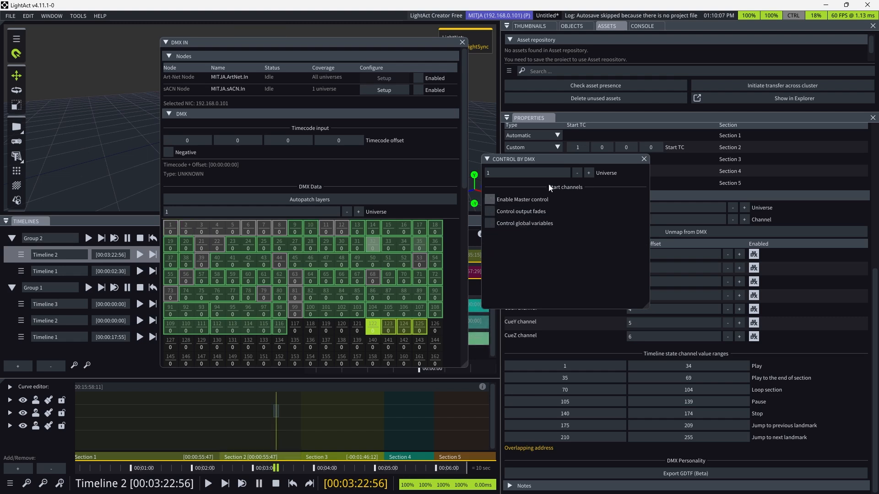
left_click(644, 158)
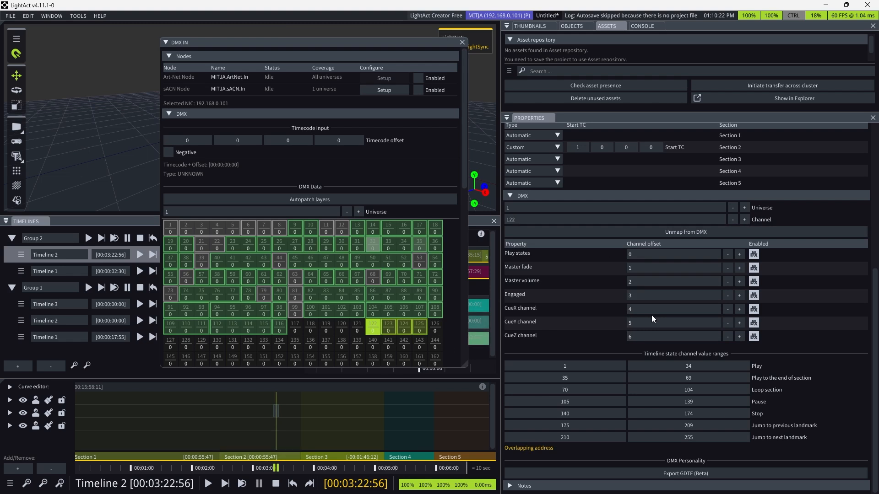
Open the Cue List, widen and reposition it to show the cue columns, and open Section 1's CueX value for Group 2's Timeline 2
left_click(82, 18)
mouse_move(67, 15)
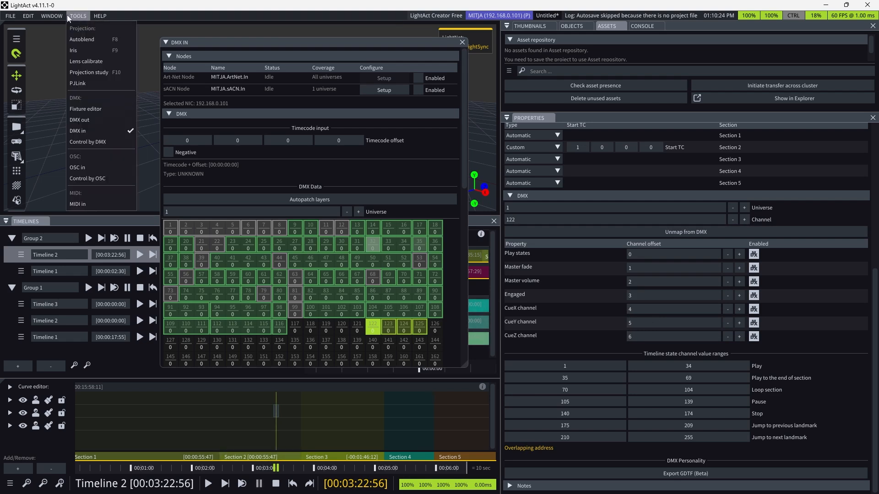
left_click(72, 127)
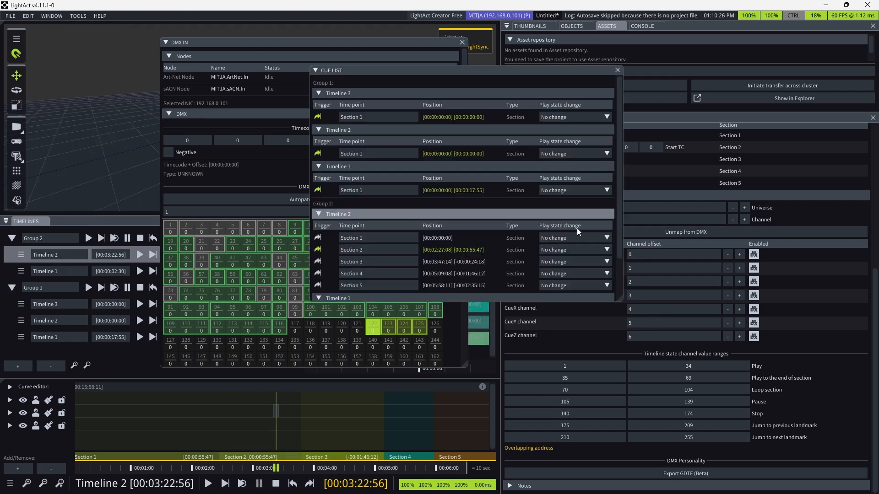
left_click_drag(622, 301, 863, 290)
left_click_drag(479, 69, 174, 47)
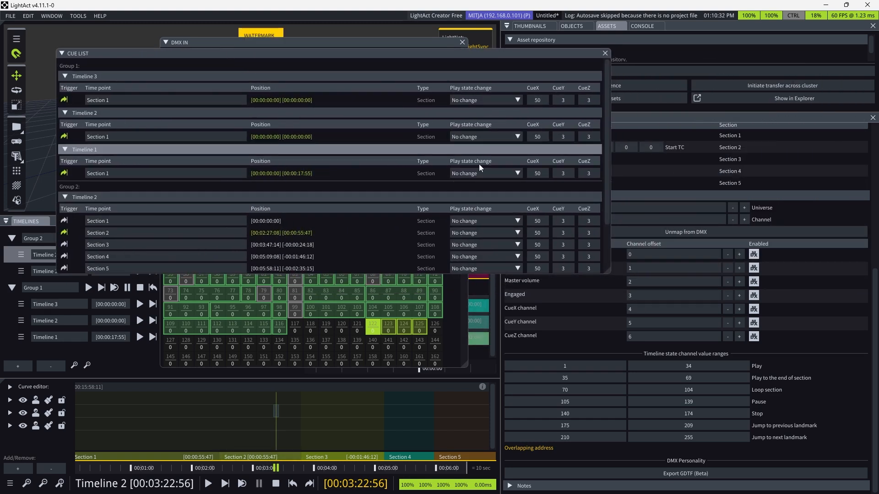
scroll(364, 238, "down", 3)
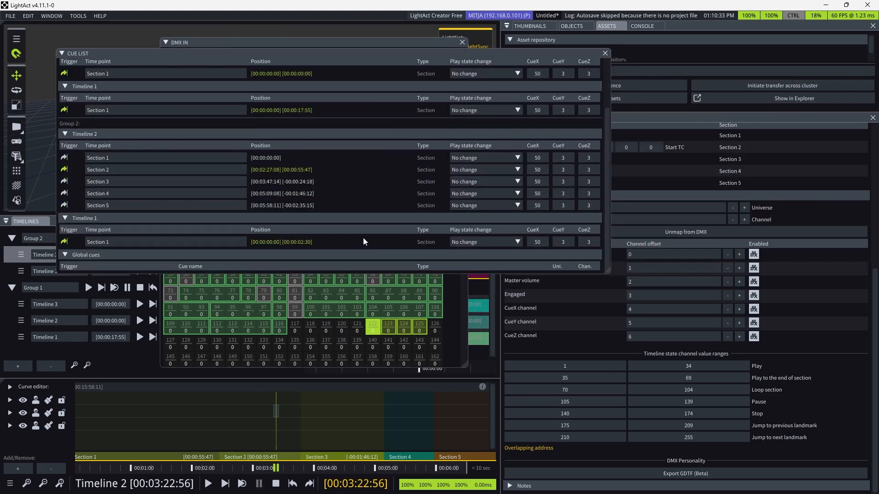
double_click(541, 158)
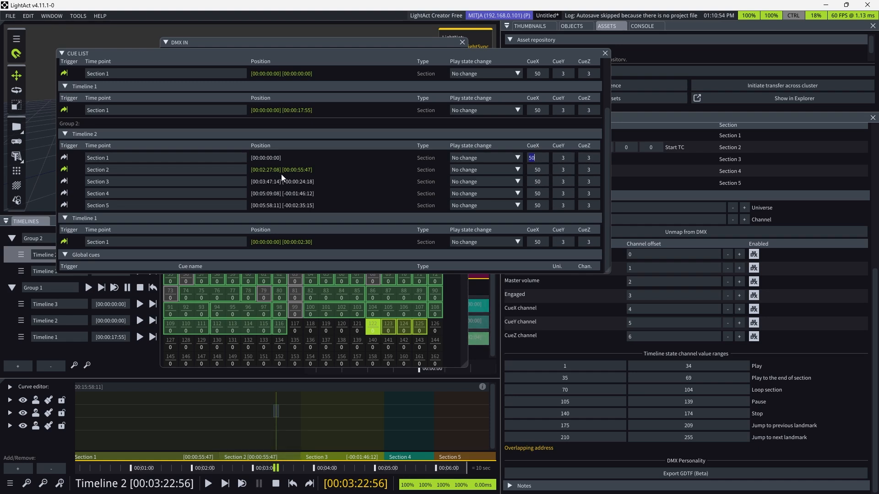
Disable the CueZ and CueY channels in Timeline 2's DMX properties
left_click(754, 336)
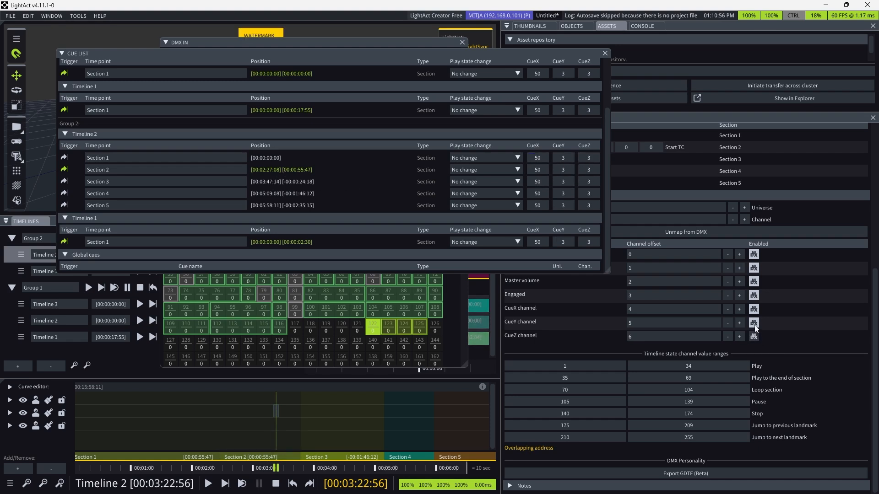
left_click(754, 323)
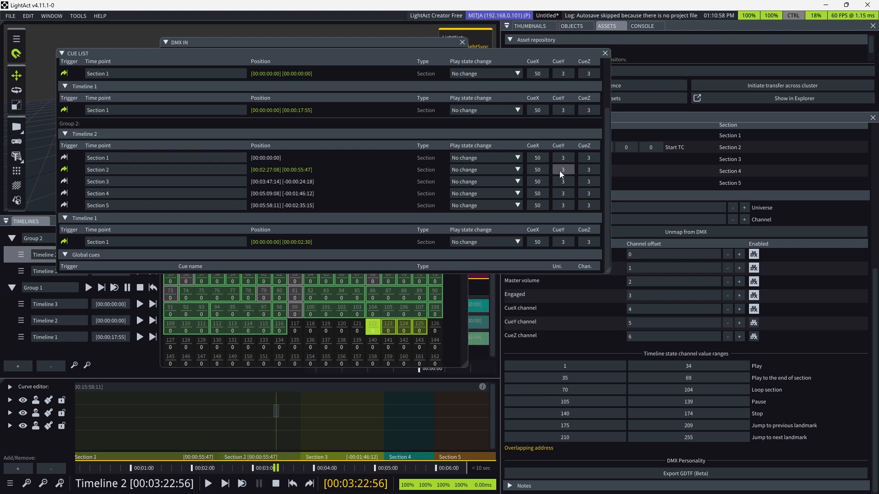